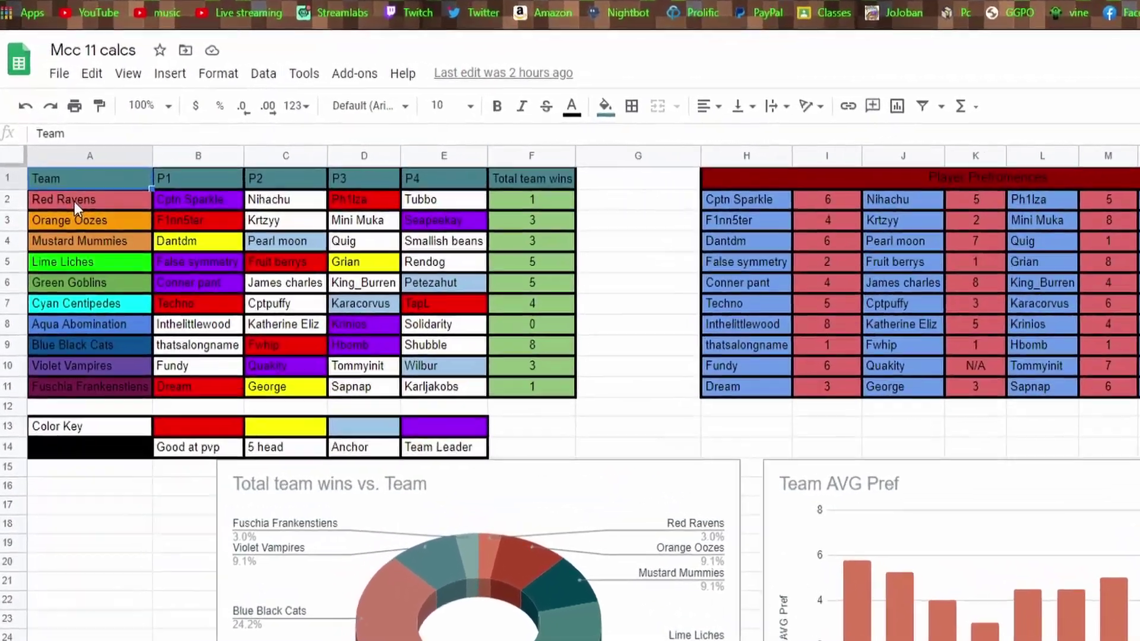
Step: Highlight the whole team table, from the Team header through the Total team wins column, to review it
click(73, 202)
click(81, 183)
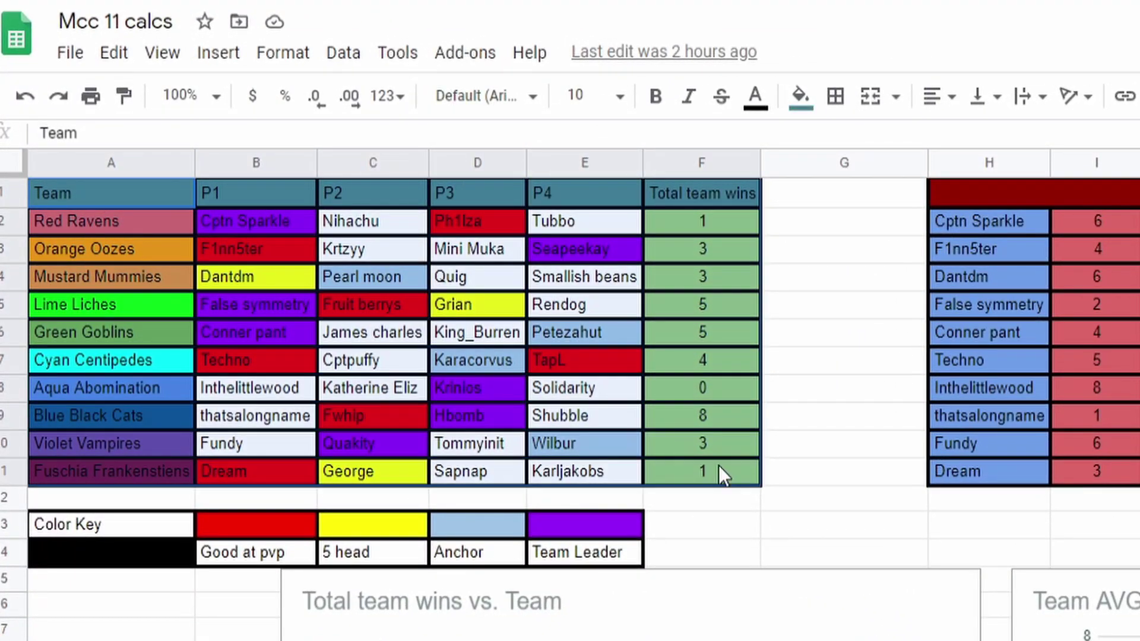
click(784, 497)
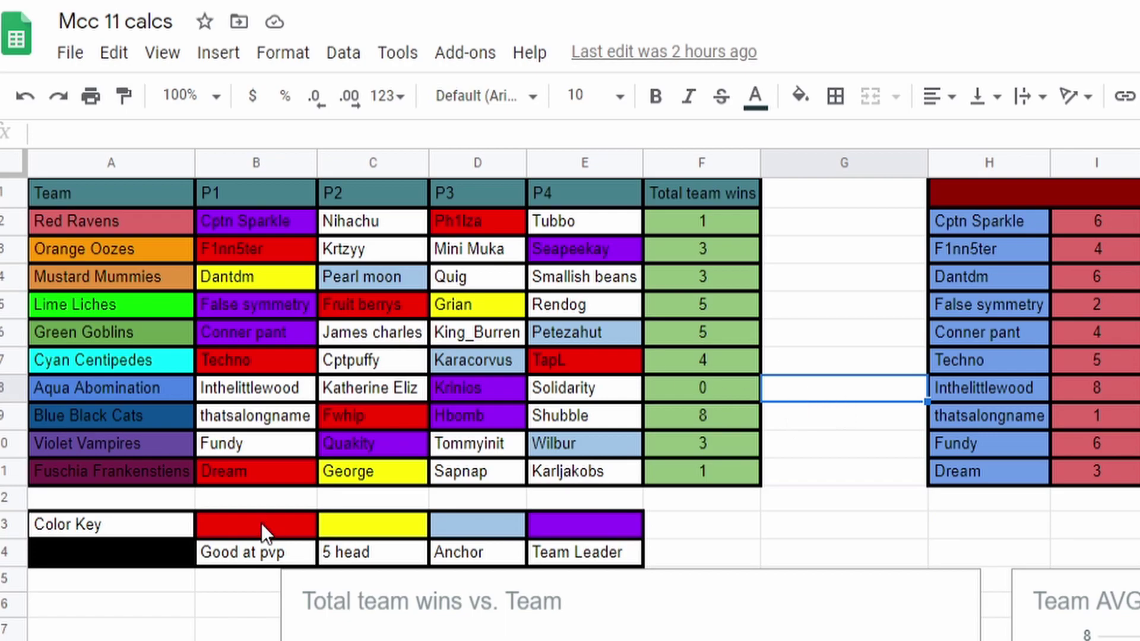
Step: Go through the Color Key, examining the red, yellow, light blue and purple swatches and their labels
mouse_move(249, 525)
mouse_down()
mouse_move(420, 559)
mouse_move(625, 556)
mouse_move(299, 505)
mouse_move(240, 521)
mouse_up()
click(699, 543)
click(781, 529)
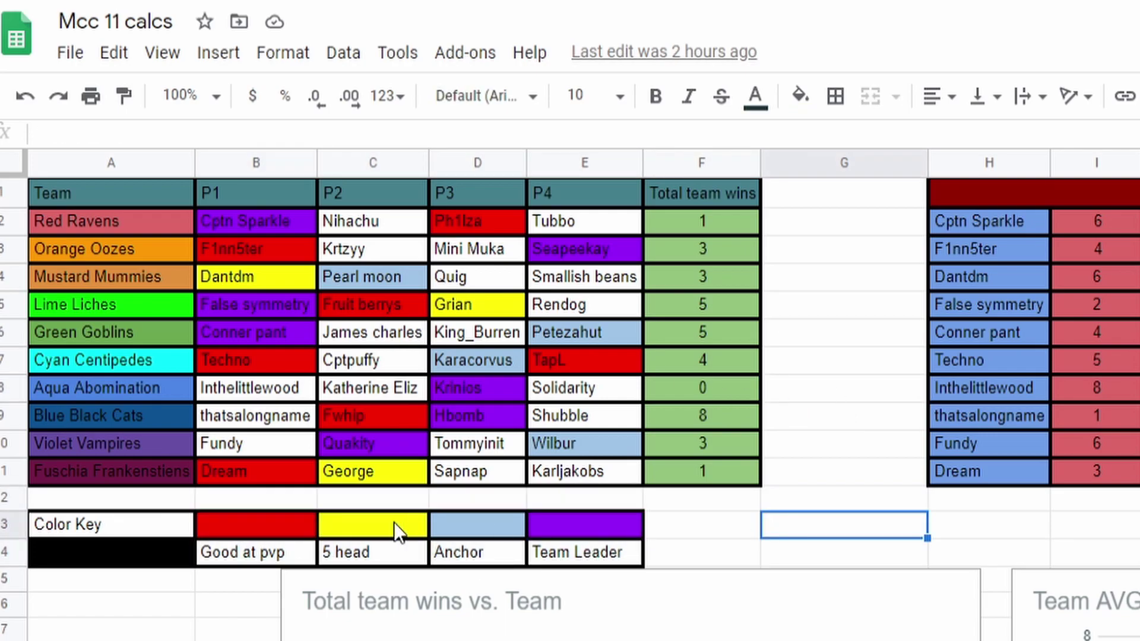
click(261, 478)
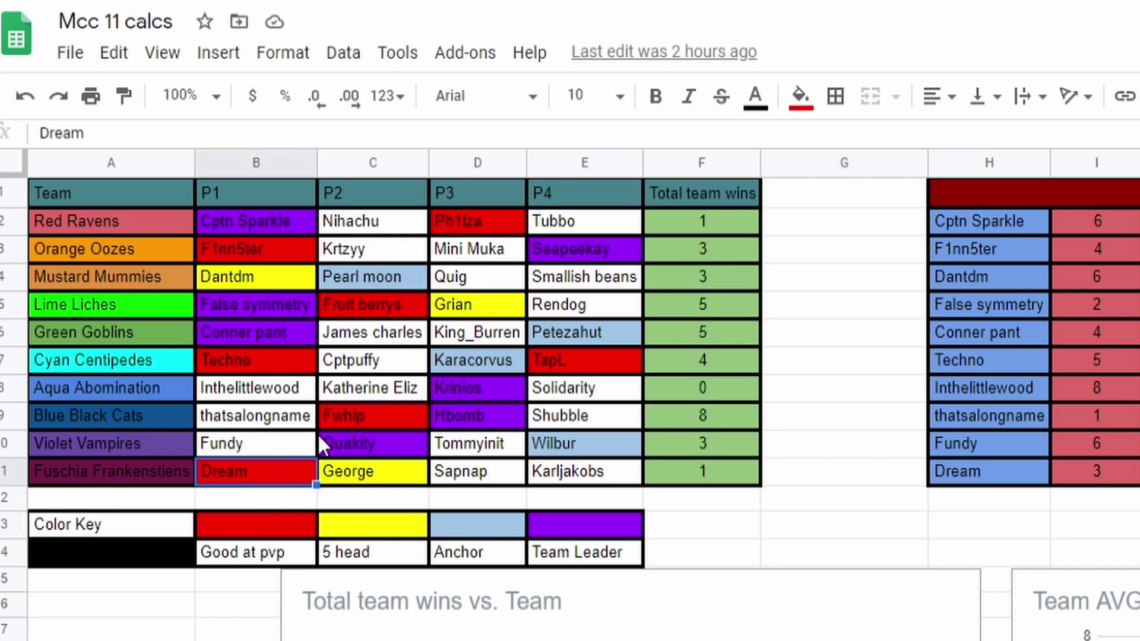
click(264, 528)
click(373, 531)
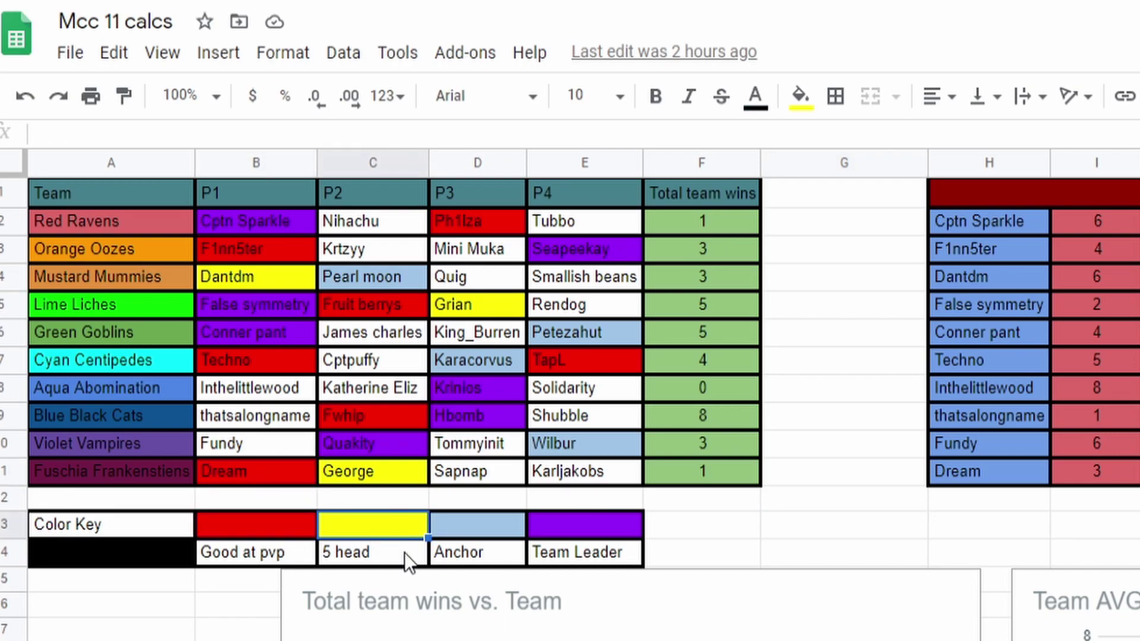
click(349, 559)
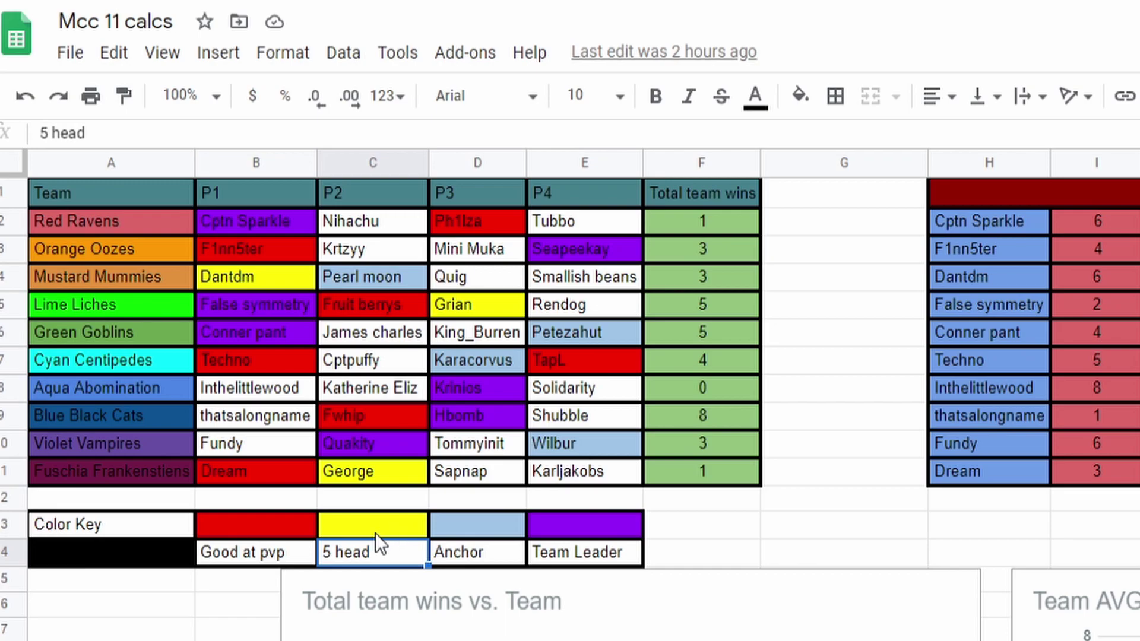
click(462, 537)
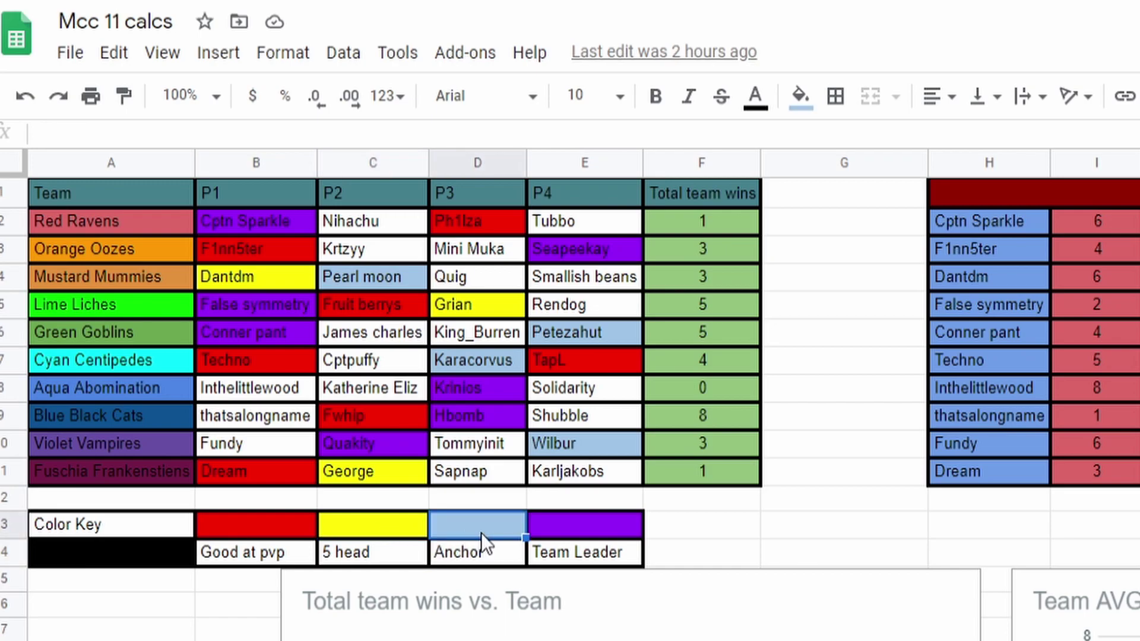
click(455, 555)
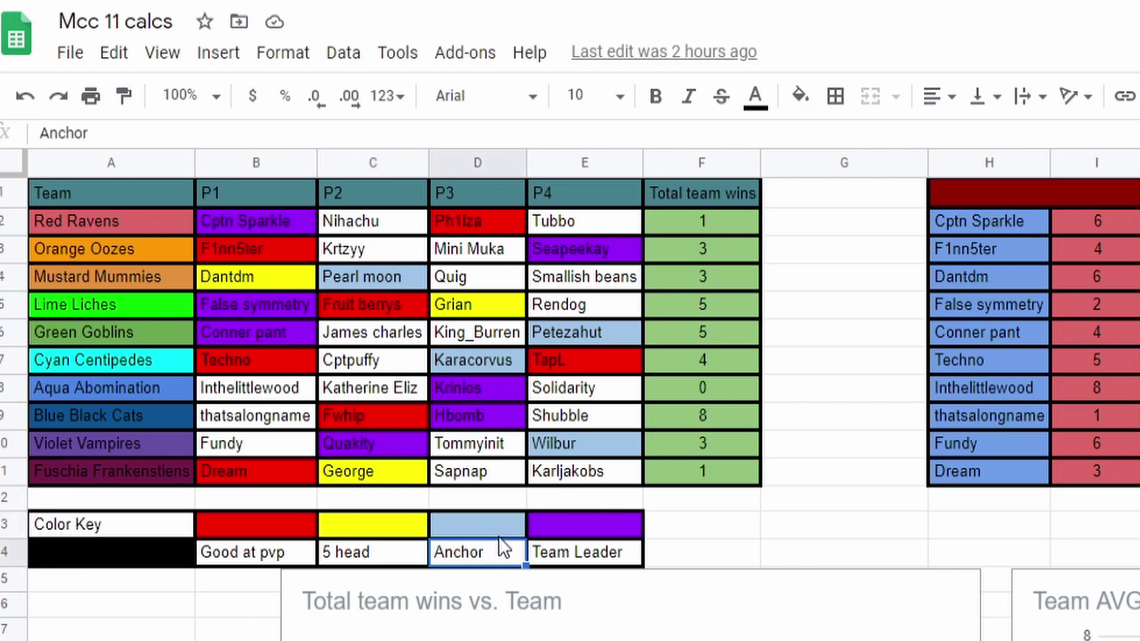
click(605, 522)
click(594, 562)
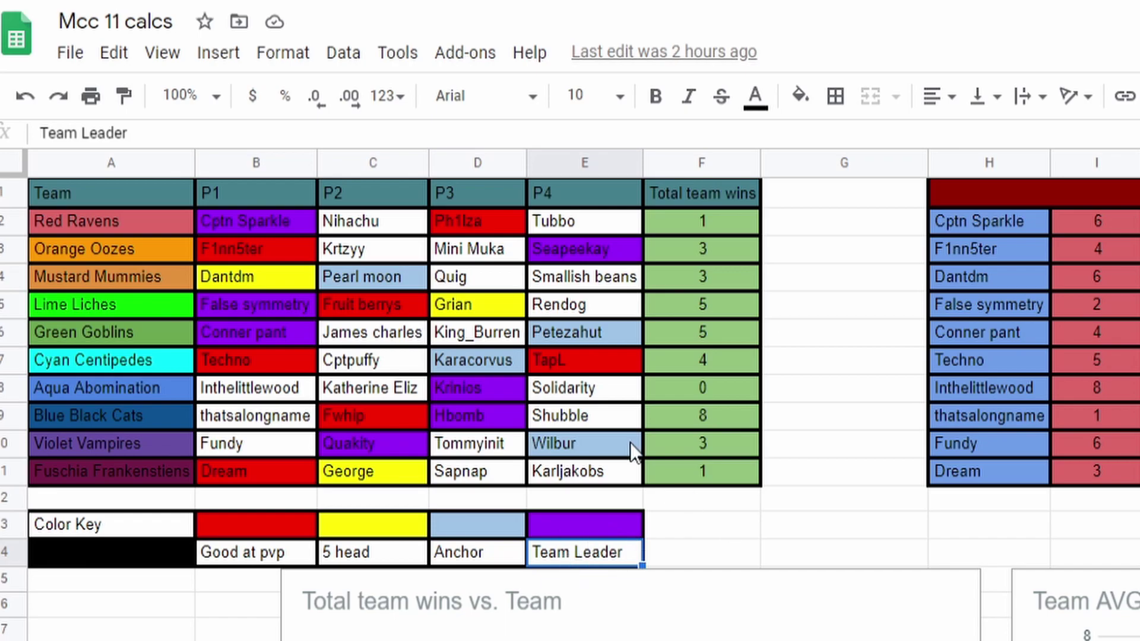
Step: Examine the Good at pvp key entry and the red-coded players across the team table
click(235, 558)
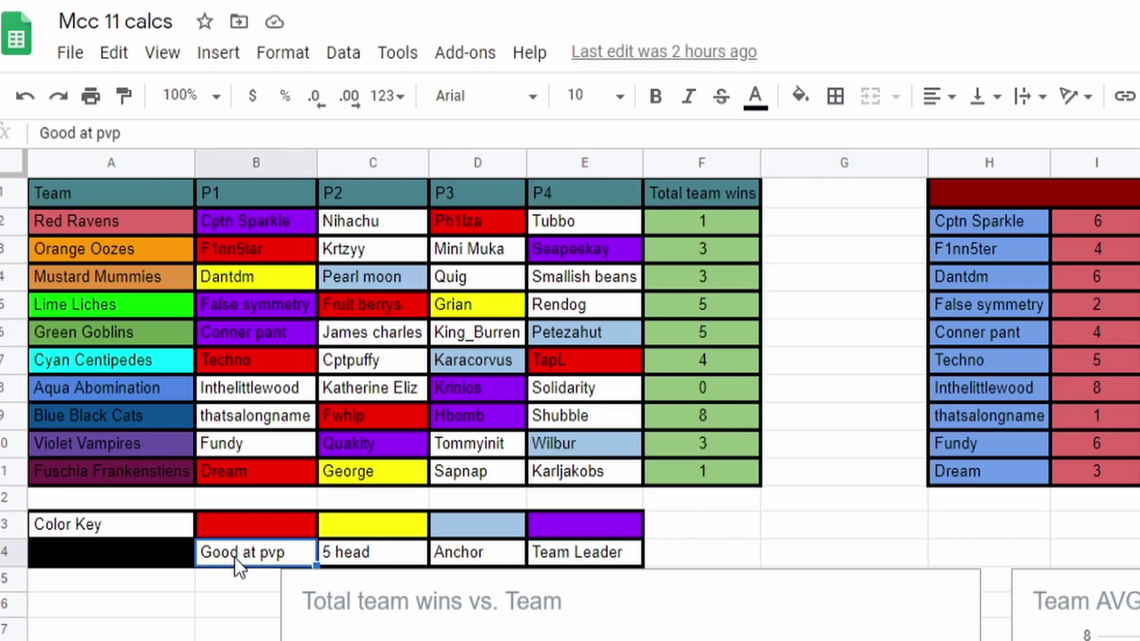
click(282, 469)
click(292, 361)
click(352, 310)
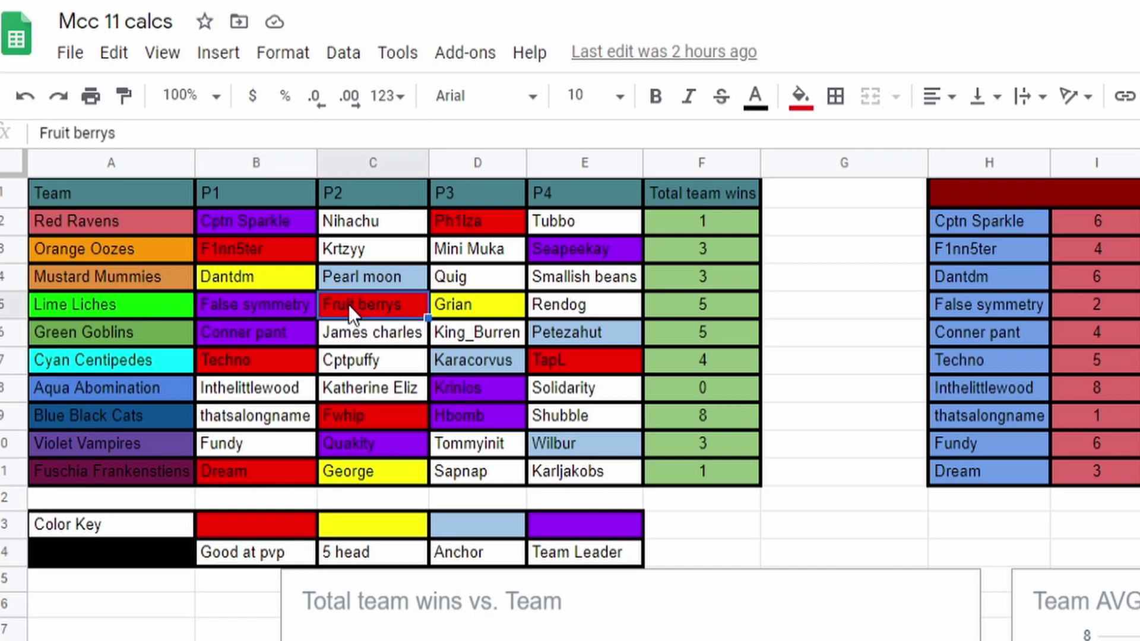
click(239, 258)
click(423, 231)
click(455, 233)
click(592, 352)
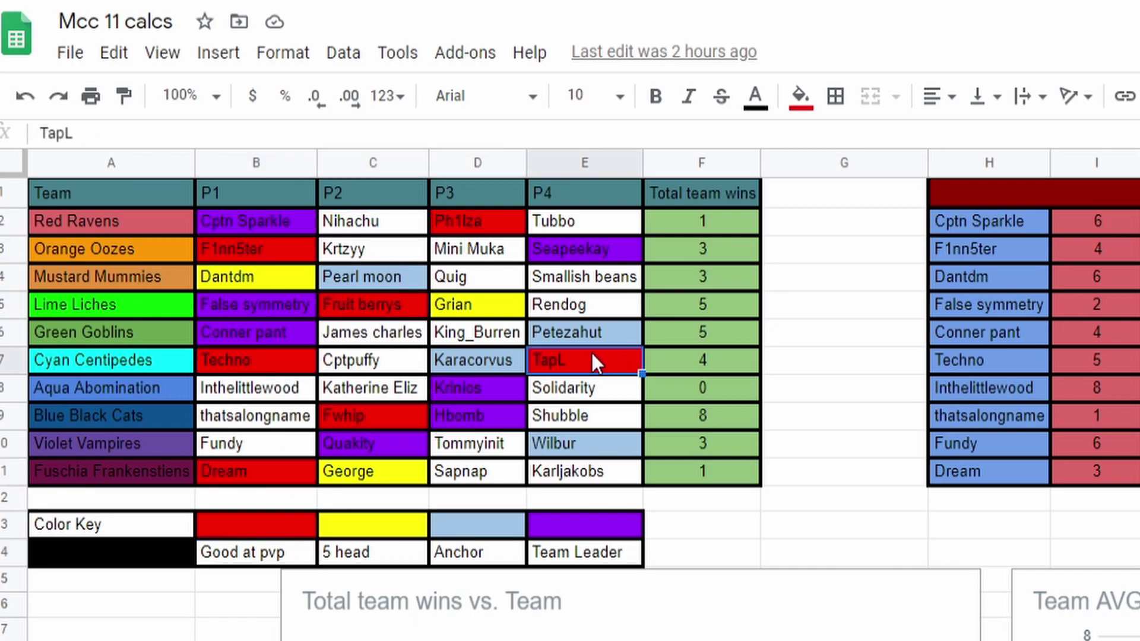
Step: Compare the color-coded roles of the players in the Cyan Centipedes, Lime Liches and Mustard Mummies rows, ending at the first Red Ravens player
click(278, 367)
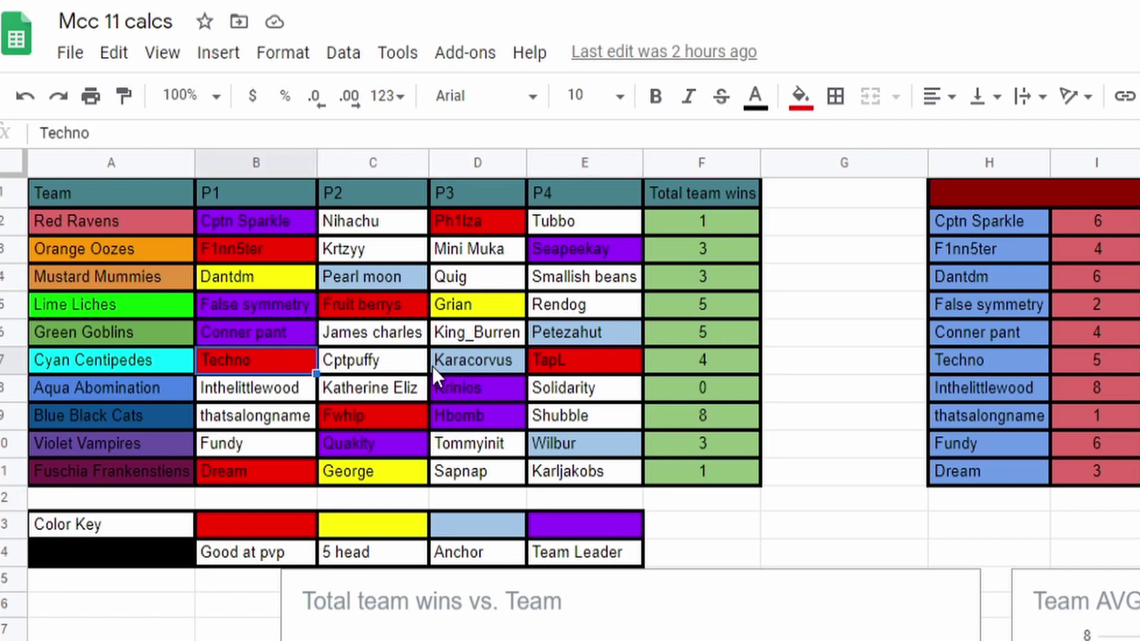
click(470, 366)
click(528, 364)
click(233, 360)
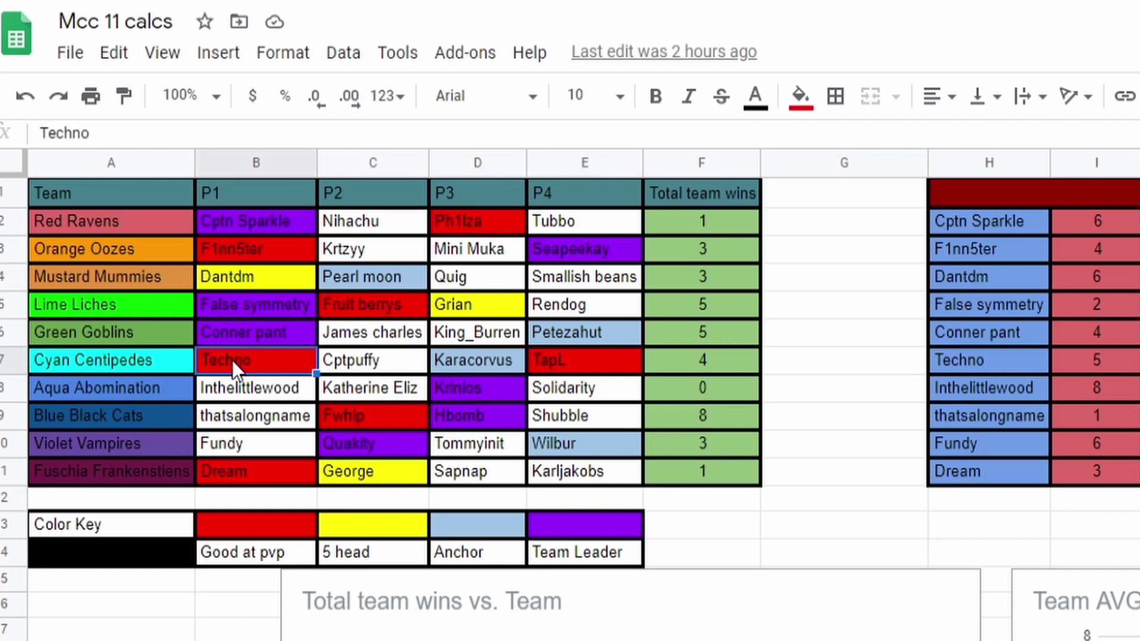
click(576, 310)
click(380, 312)
click(289, 305)
click(587, 282)
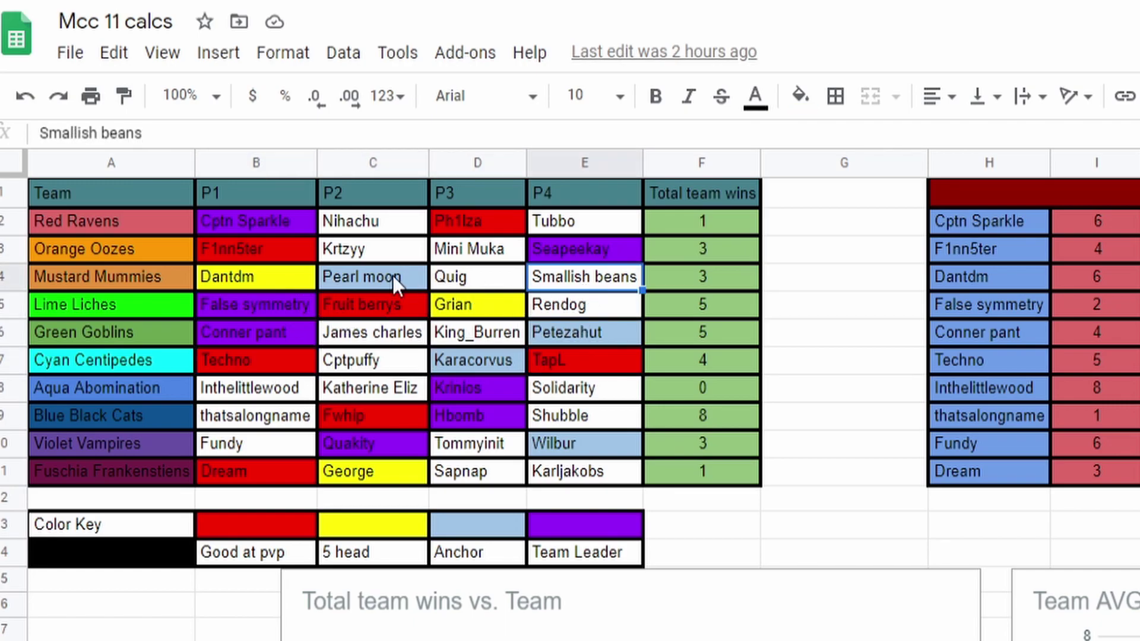
click(363, 275)
click(243, 272)
key(Up)
key(Up)
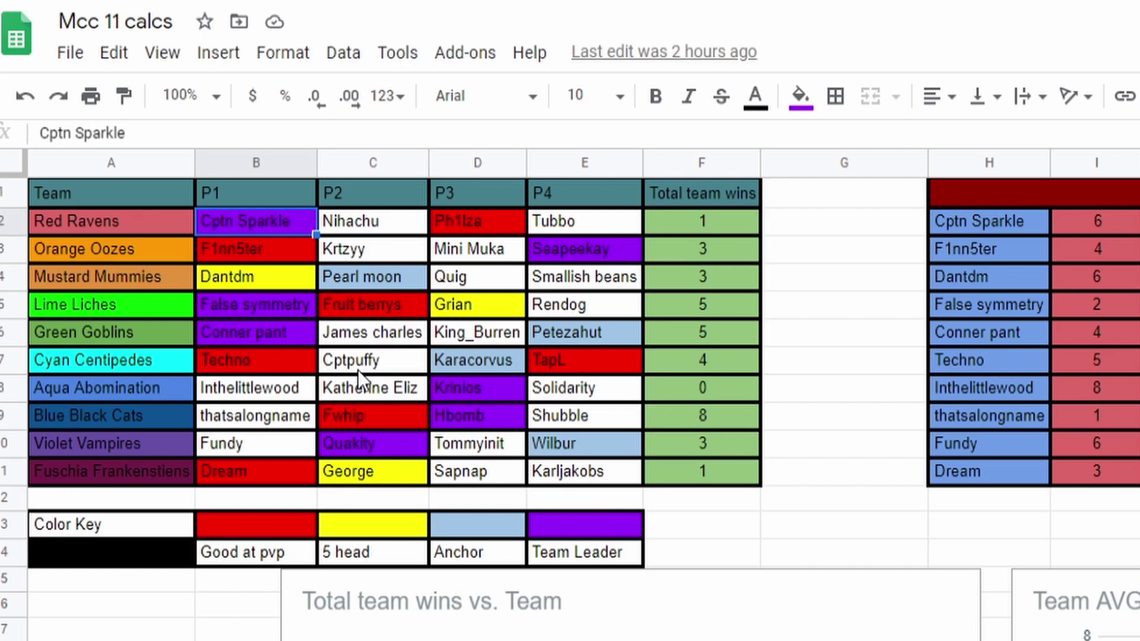
Step: Examine the 5 head key entry and the yellow-coded players in the Fuschia Frankenstiens, Lime Liches and Mustard Mummies rows
click(360, 555)
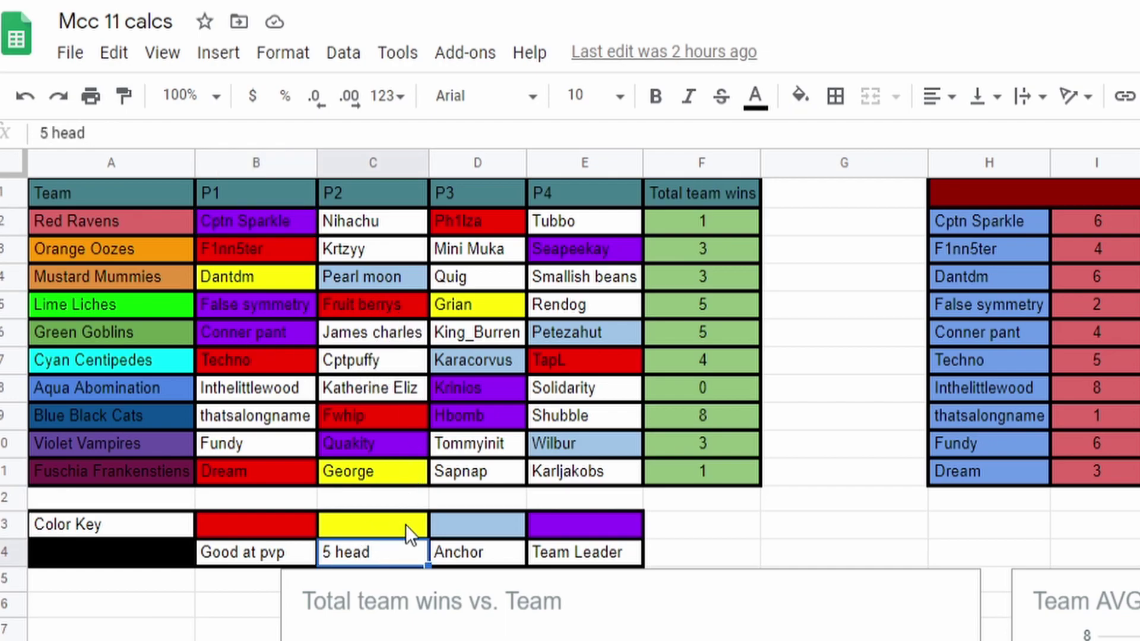
click(403, 471)
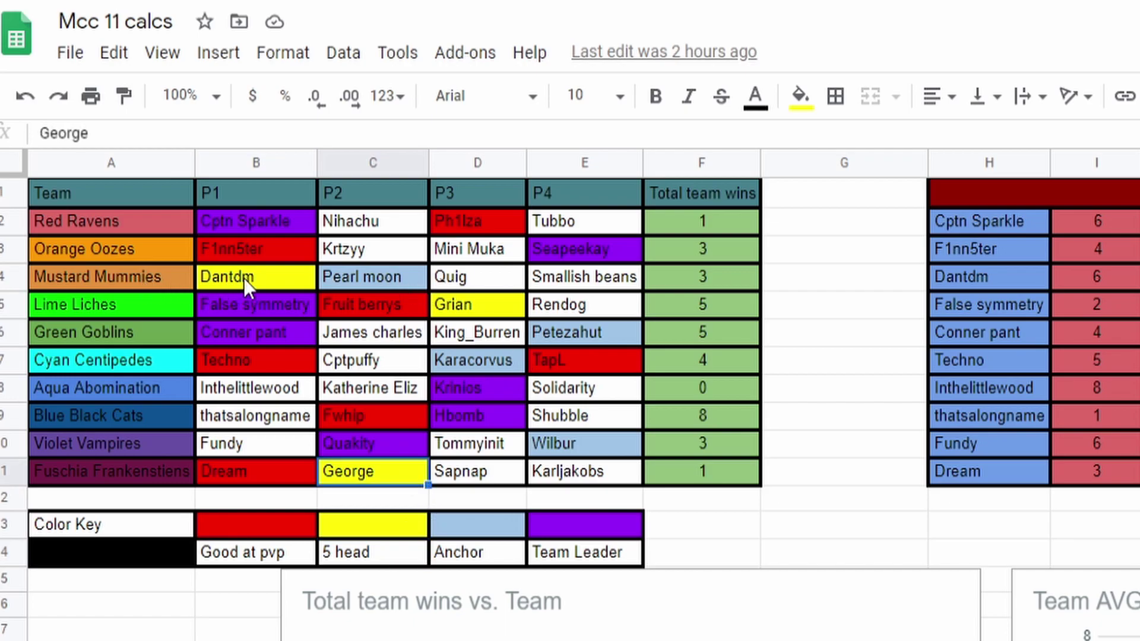
click(479, 310)
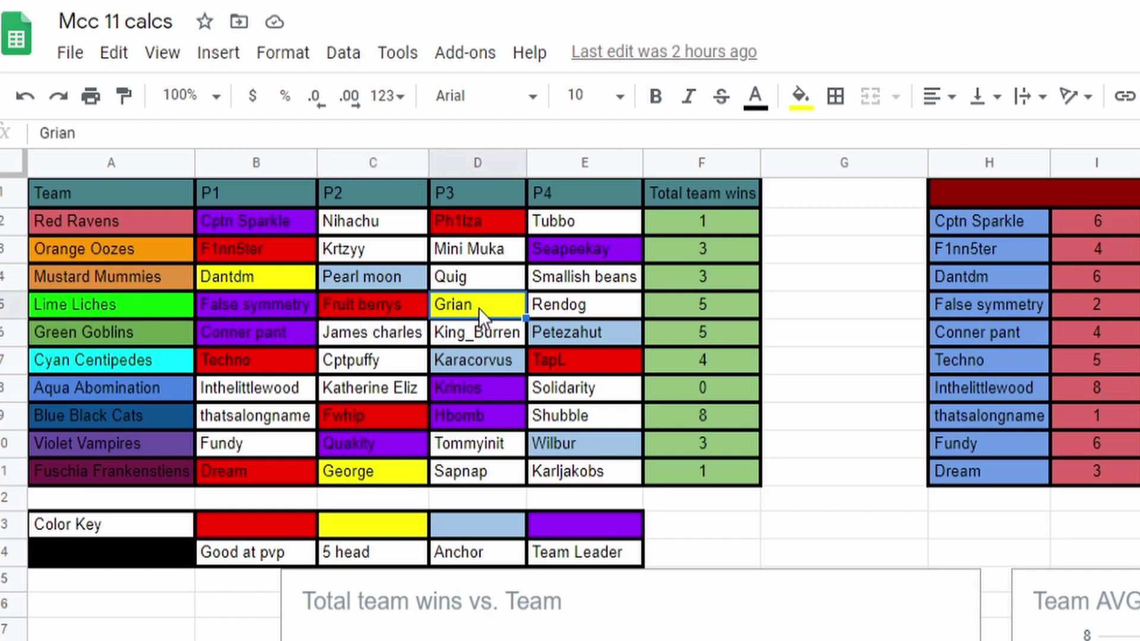
click(290, 277)
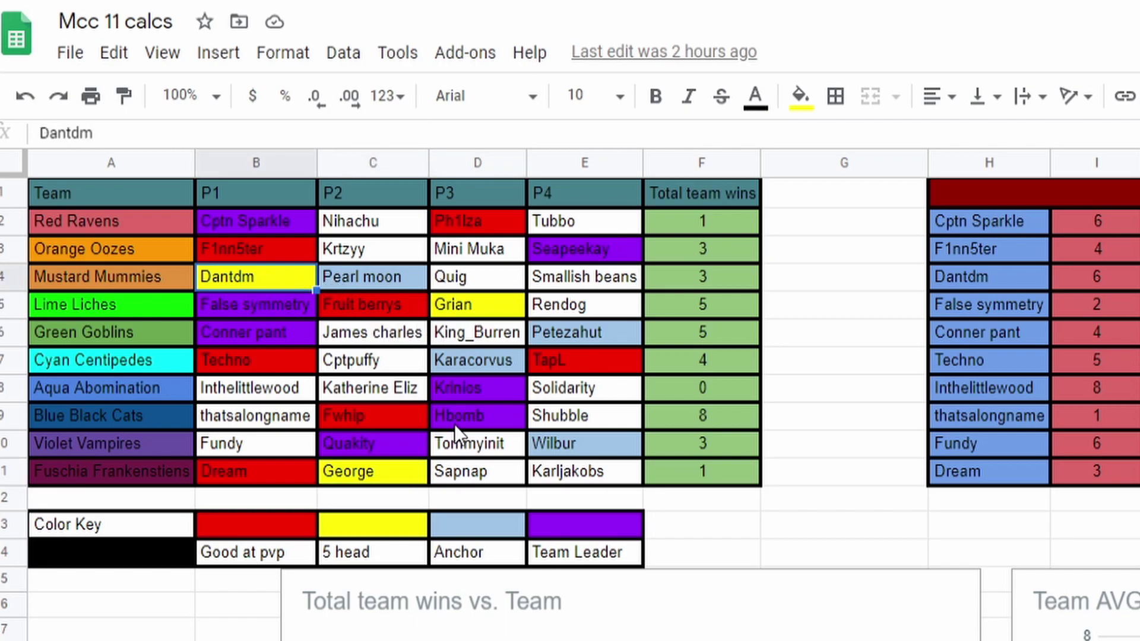
click(706, 523)
click(706, 544)
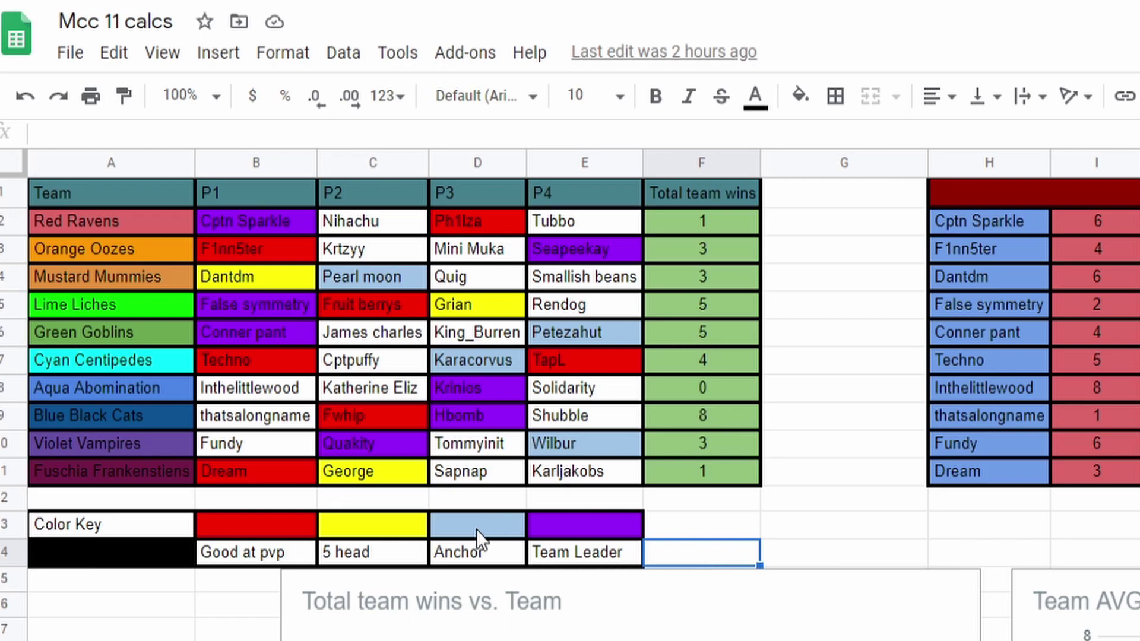
Step: Examine the light blue Anchor entry in the Color Key
drag(464, 550, 463, 534)
click(651, 524)
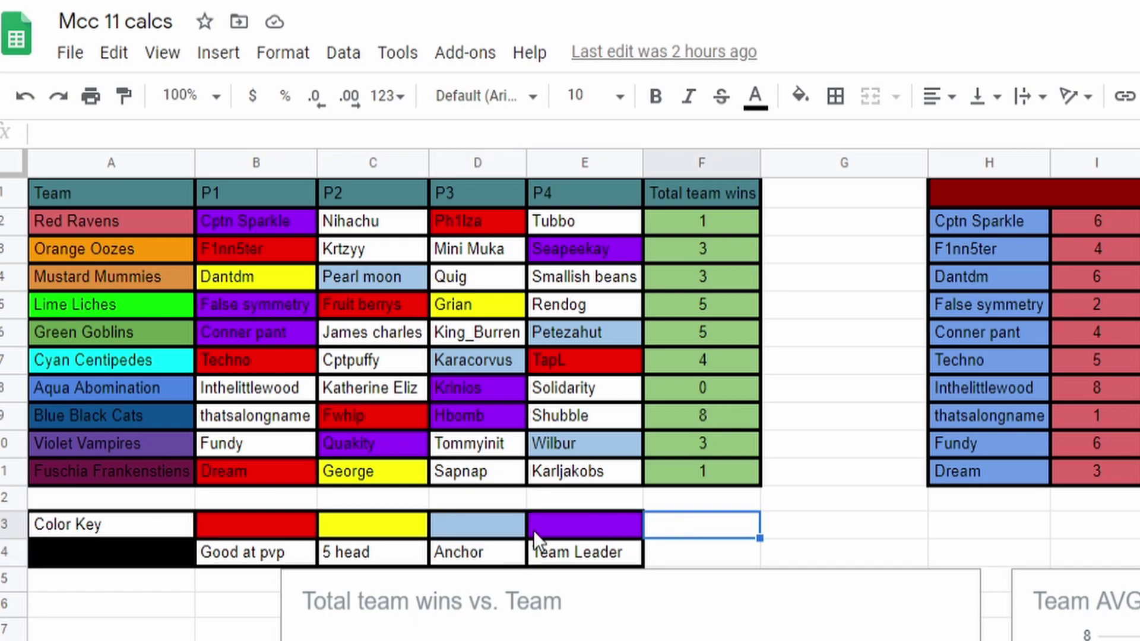
click(474, 530)
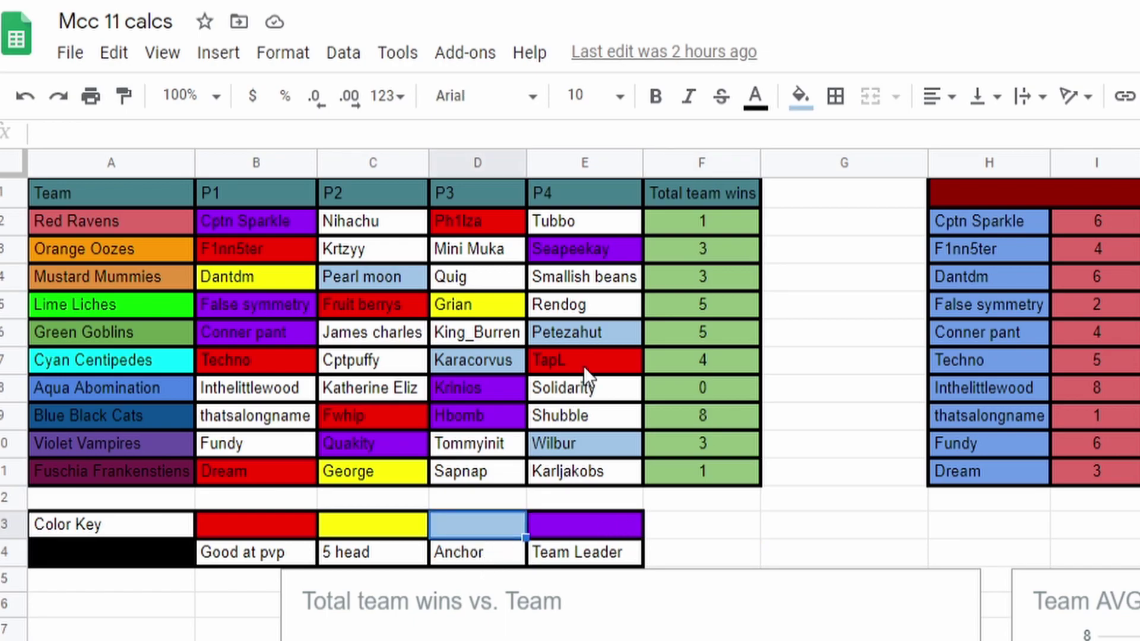
click(477, 560)
click(462, 535)
click(482, 552)
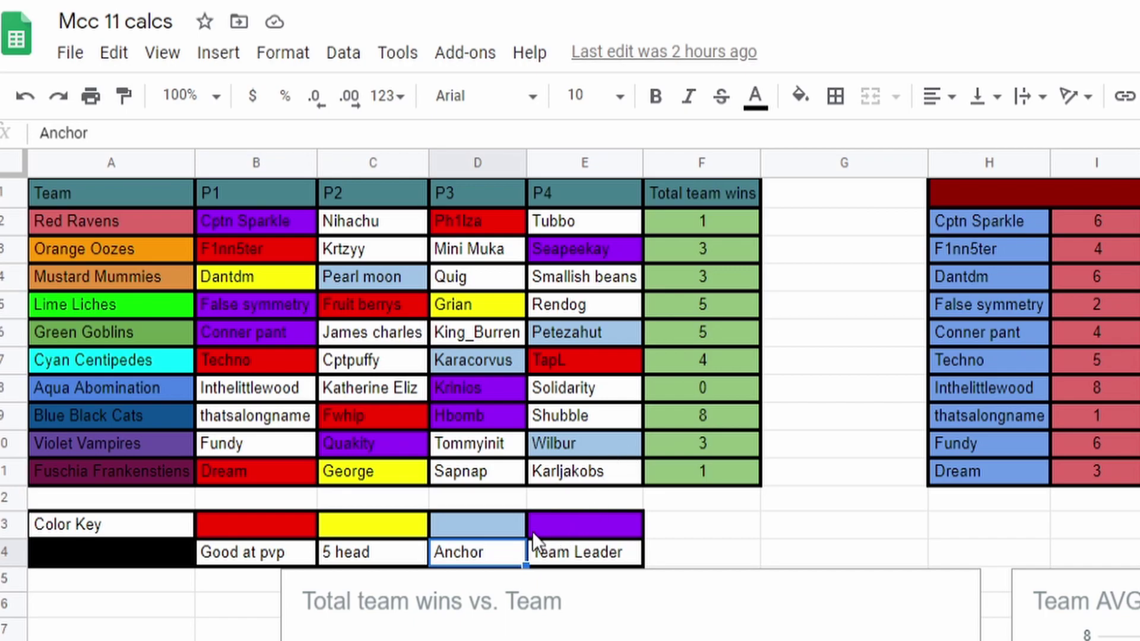
click(709, 533)
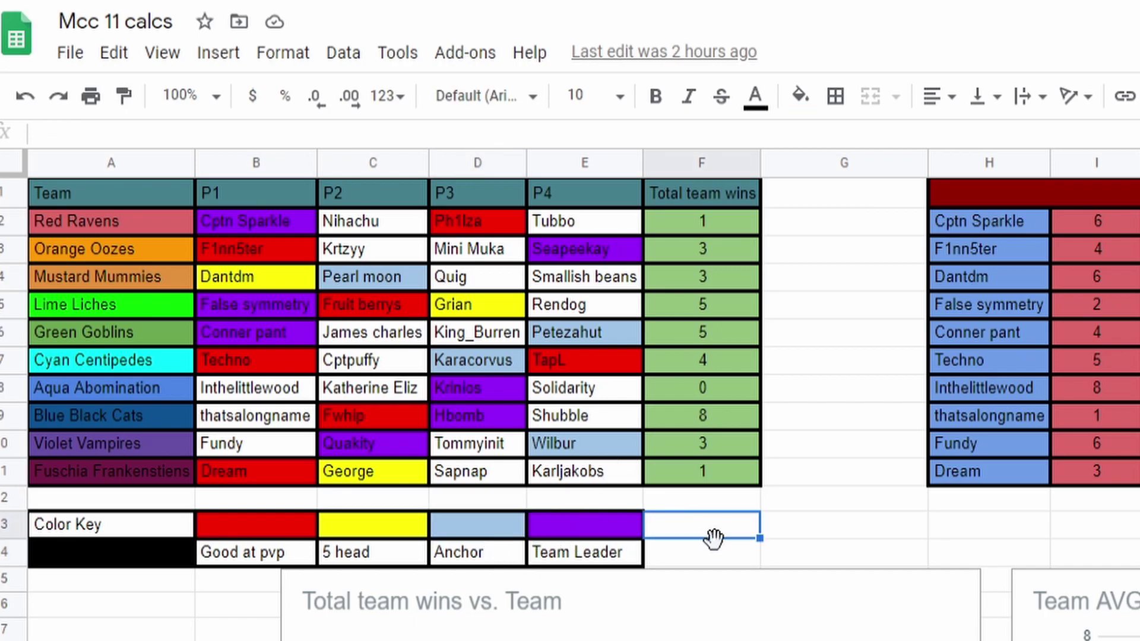
click(688, 541)
click(707, 525)
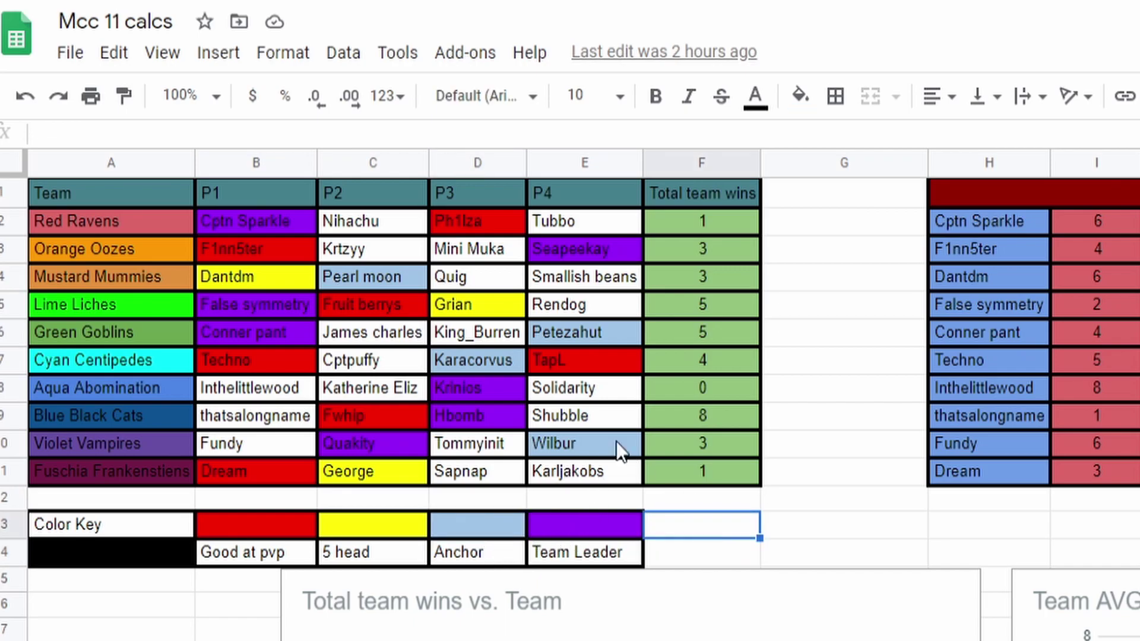
Step: Inspect the light blue anchor players in the Violet Vampires and Mustard Mummies rows
click(577, 443)
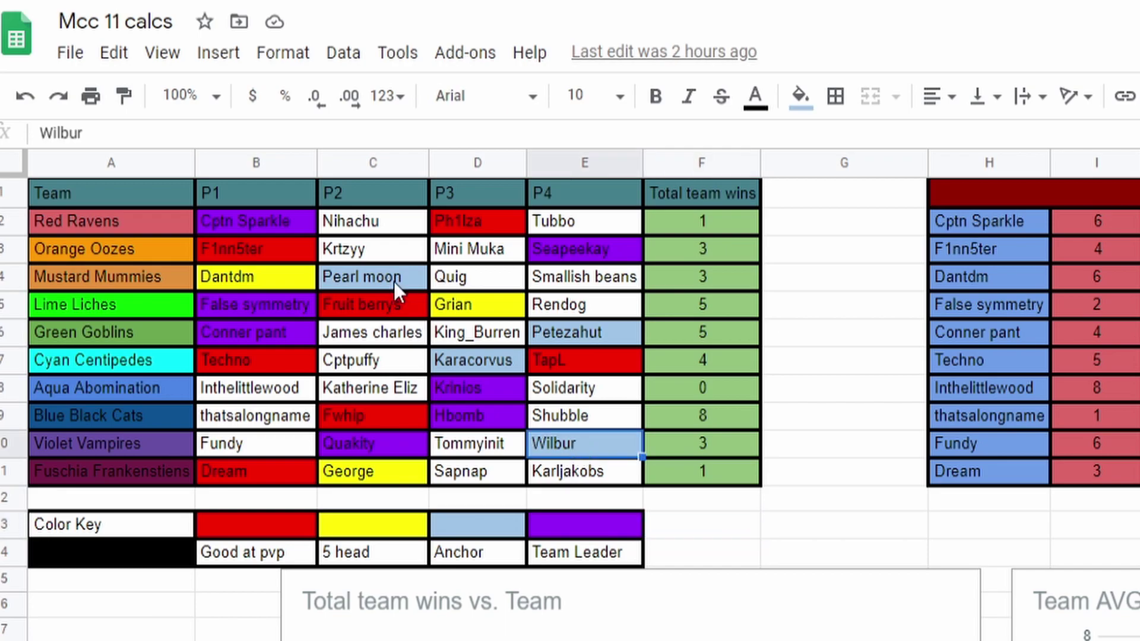
click(394, 282)
click(749, 495)
click(717, 526)
click(846, 537)
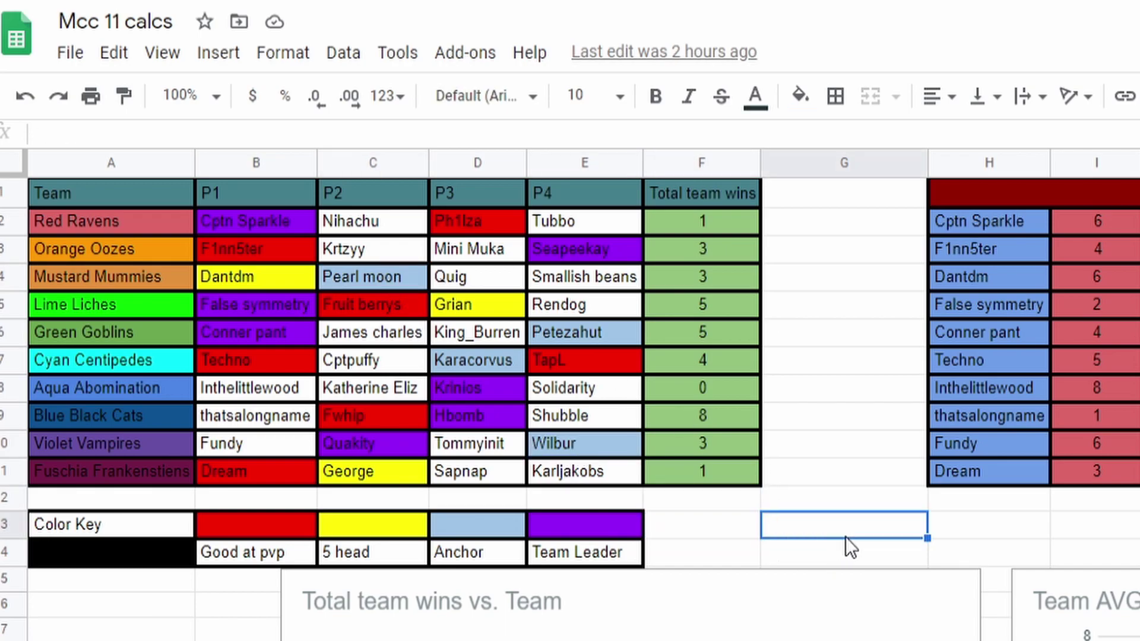
click(704, 526)
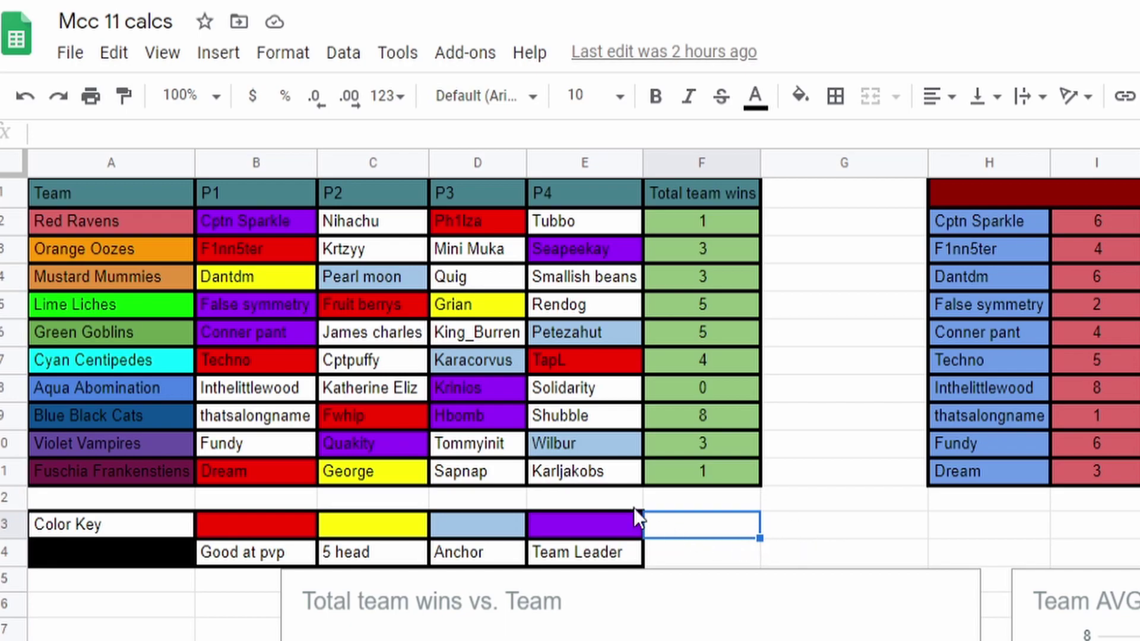
Step: Examine the purple Team Leader swatch and the purple-coded player in the Blue Black Cats row
click(580, 532)
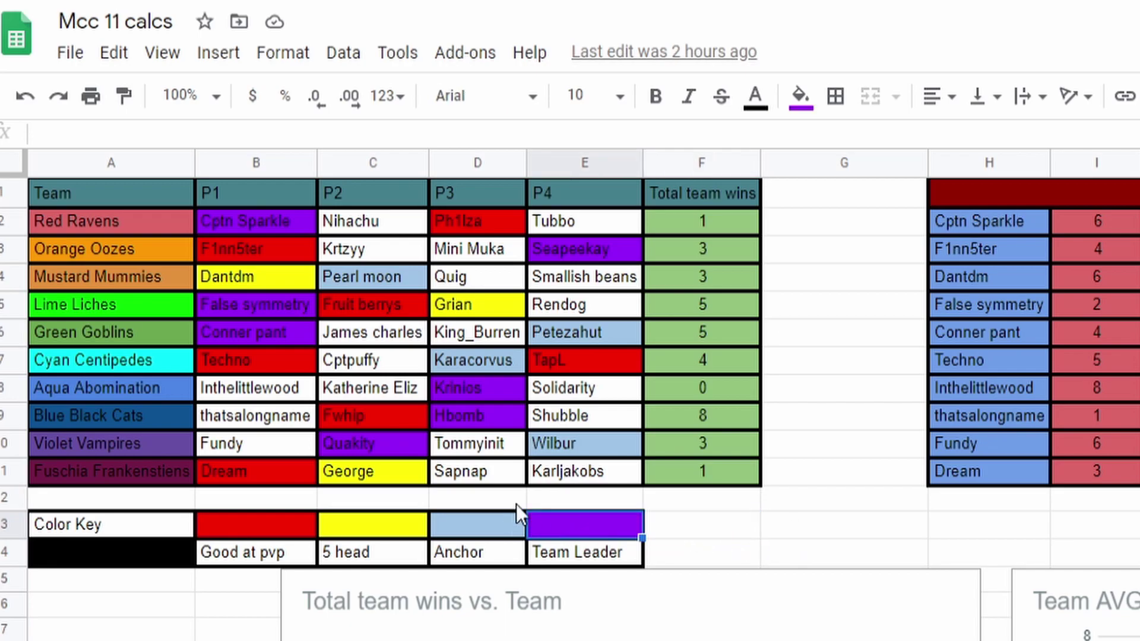
click(501, 409)
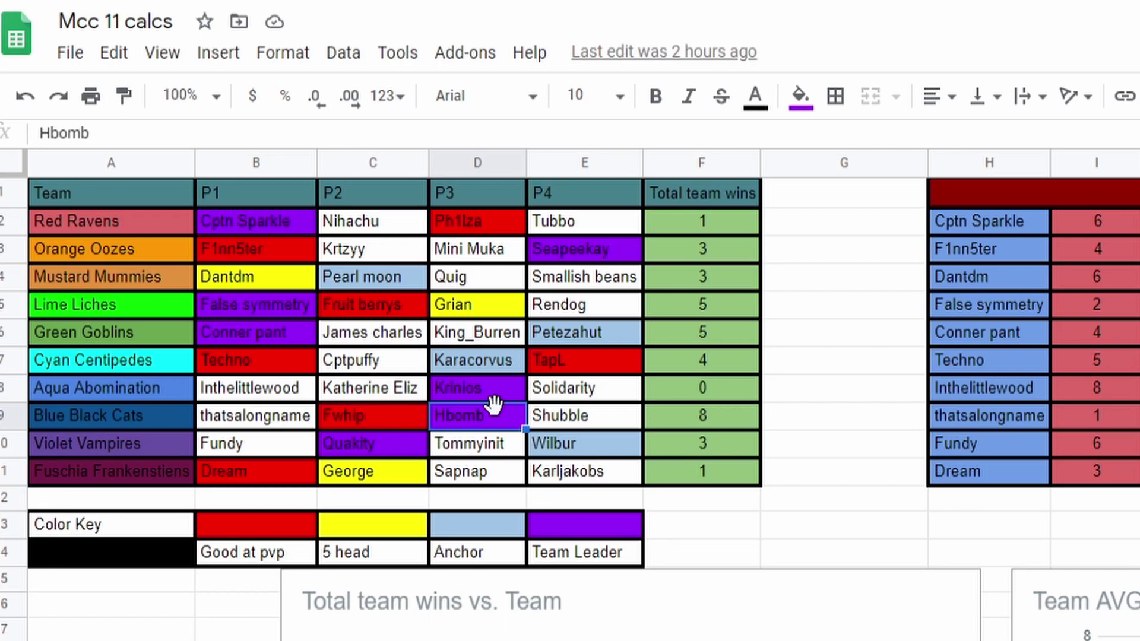
click(696, 530)
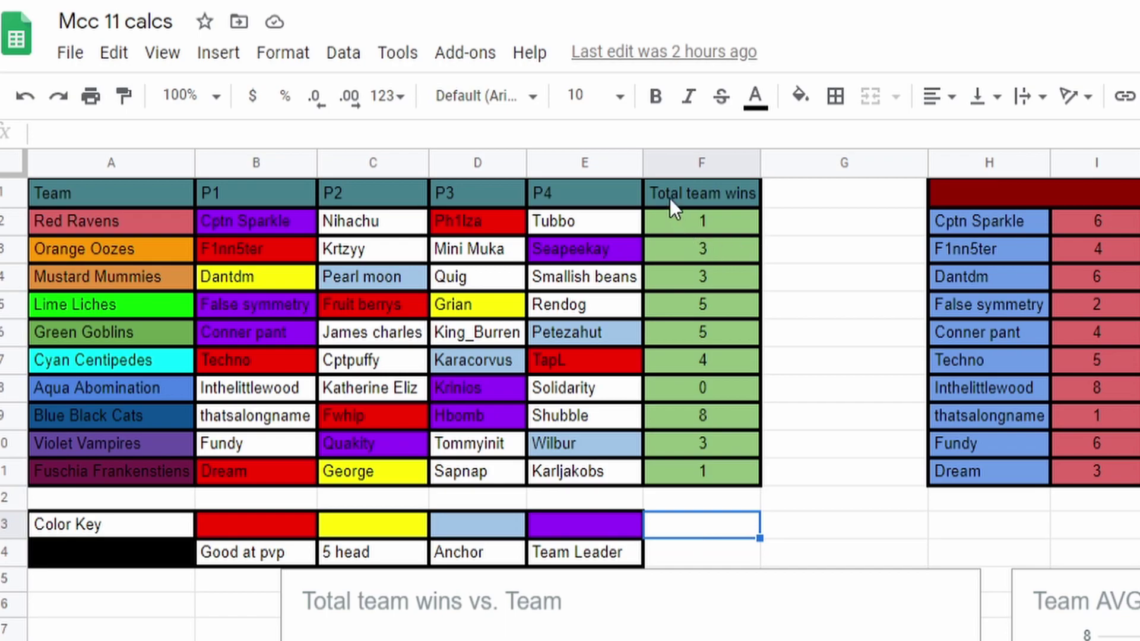
Step: Review the Total team wins column and the entire Player Prefromences table by highlighting each
drag(671, 199, 730, 439)
click(821, 395)
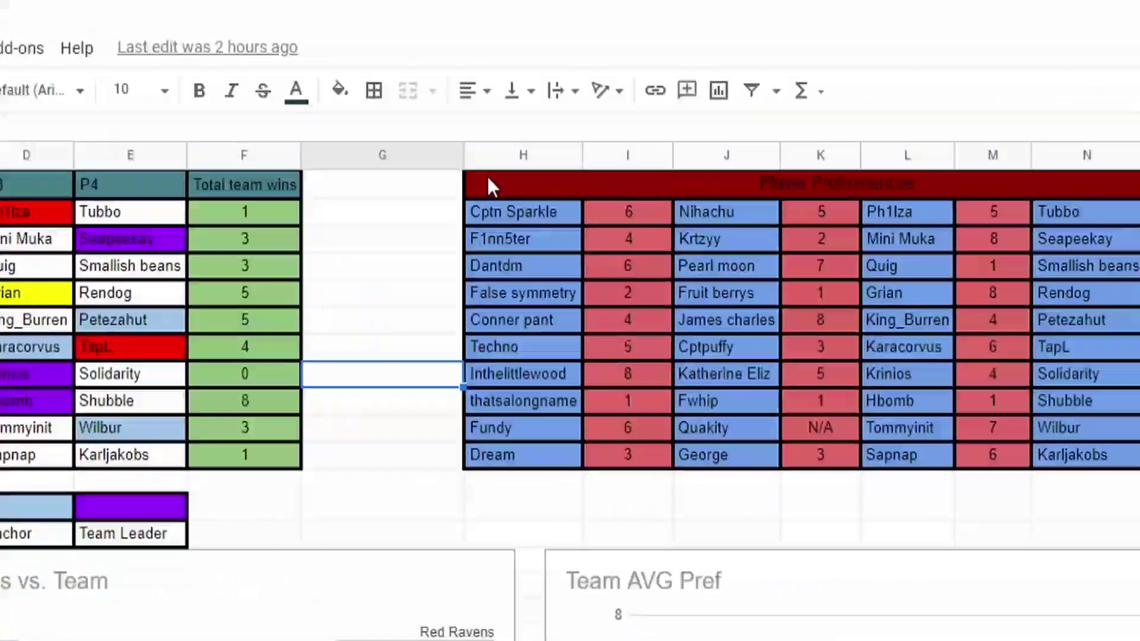
drag(987, 189, 1139, 471)
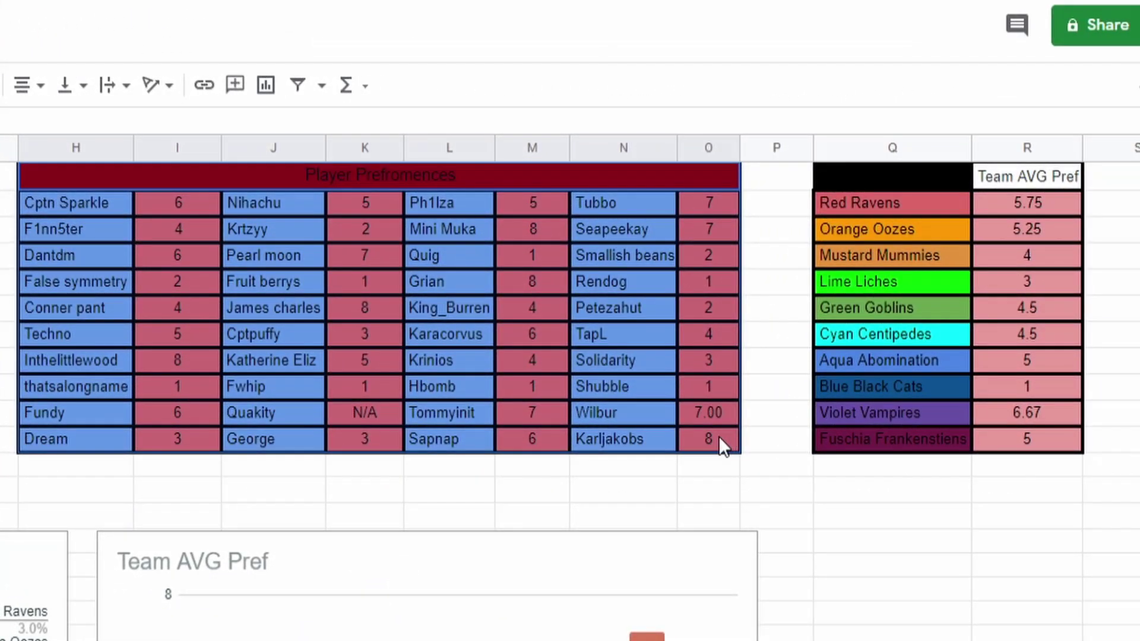
click(763, 474)
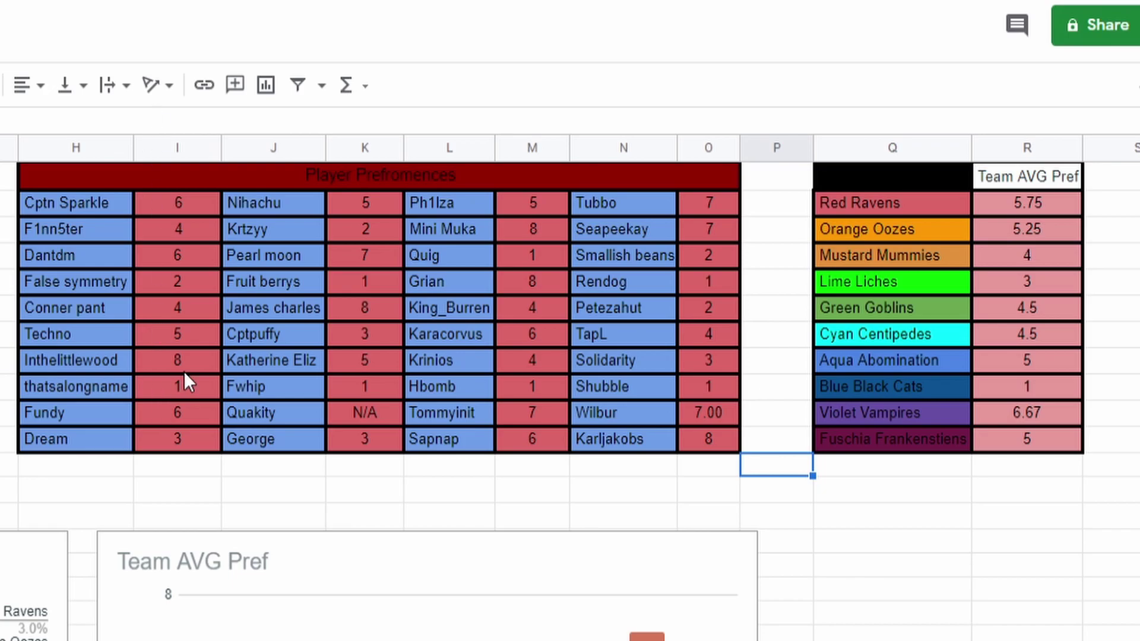
Step: Review the Team AVG Pref table, highlighting the whole table and examining its Red Ravens and Orange Oozes rows
drag(872, 182, 1030, 444)
click(1028, 511)
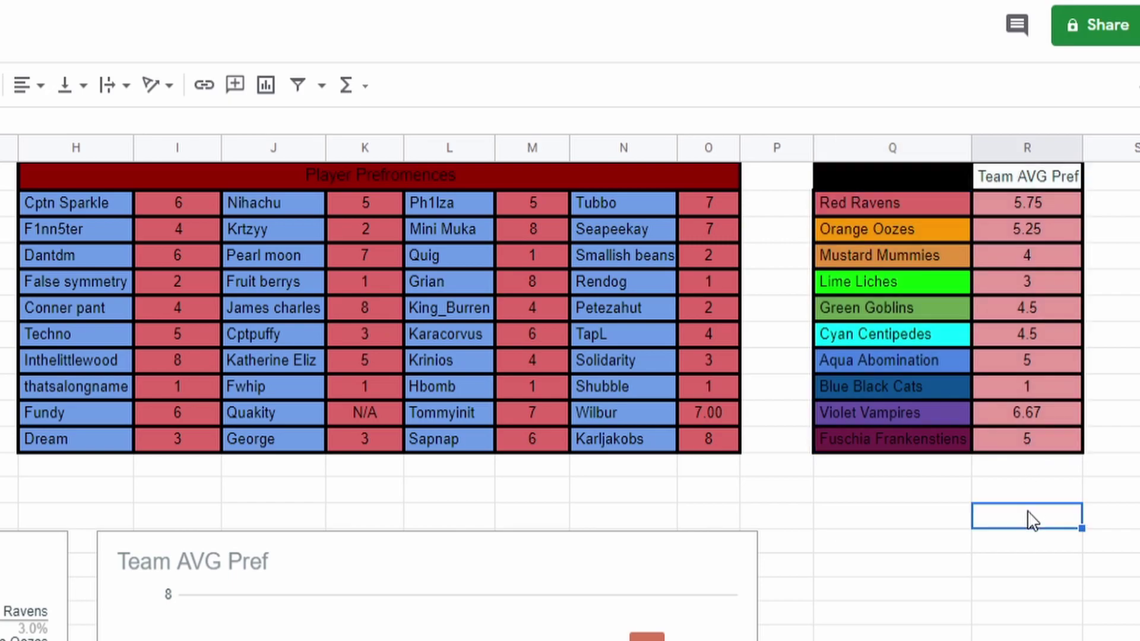
drag(869, 199, 995, 198)
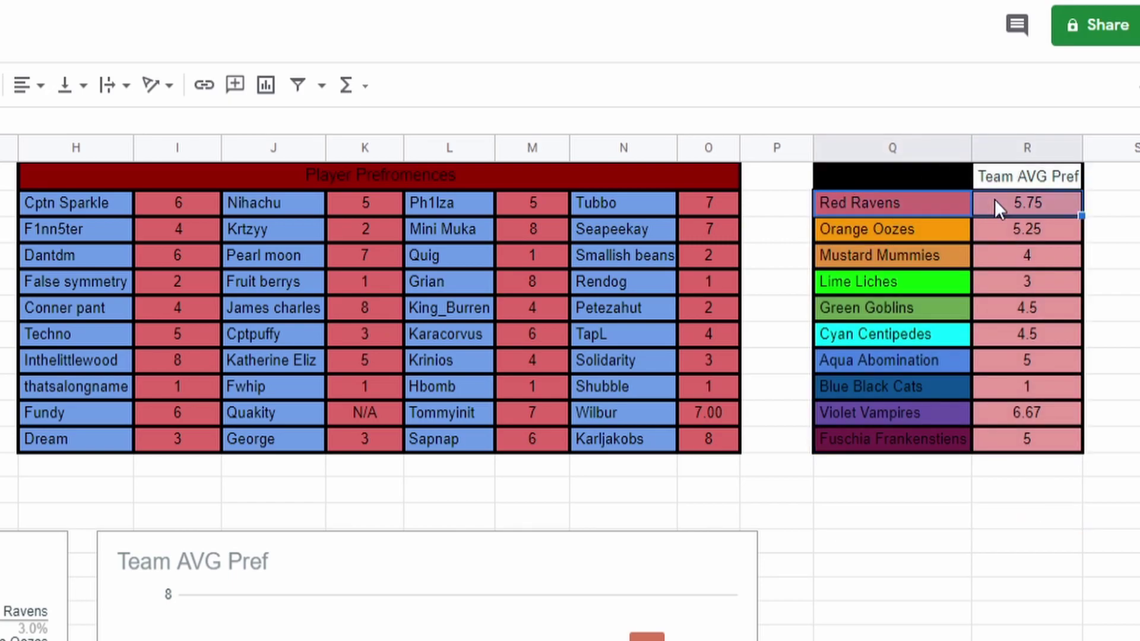
click(912, 235)
click(903, 544)
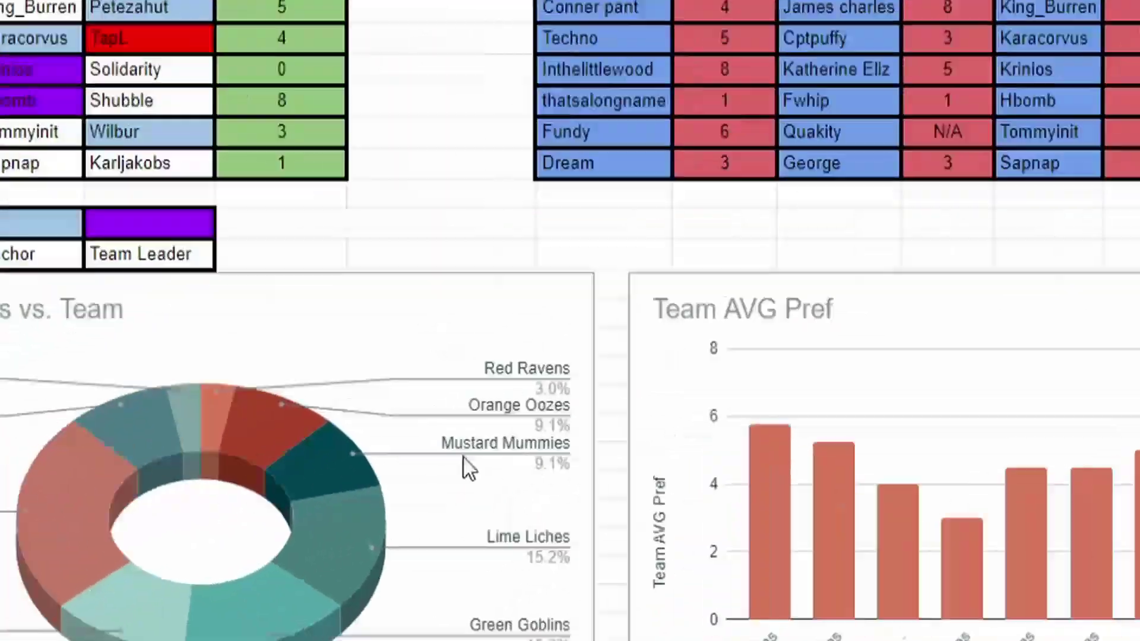
Step: Inspect the slices of the Total team wins vs. Team chart, including Blue Black Cats, Orange Oozes and Red Ravens
click(464, 459)
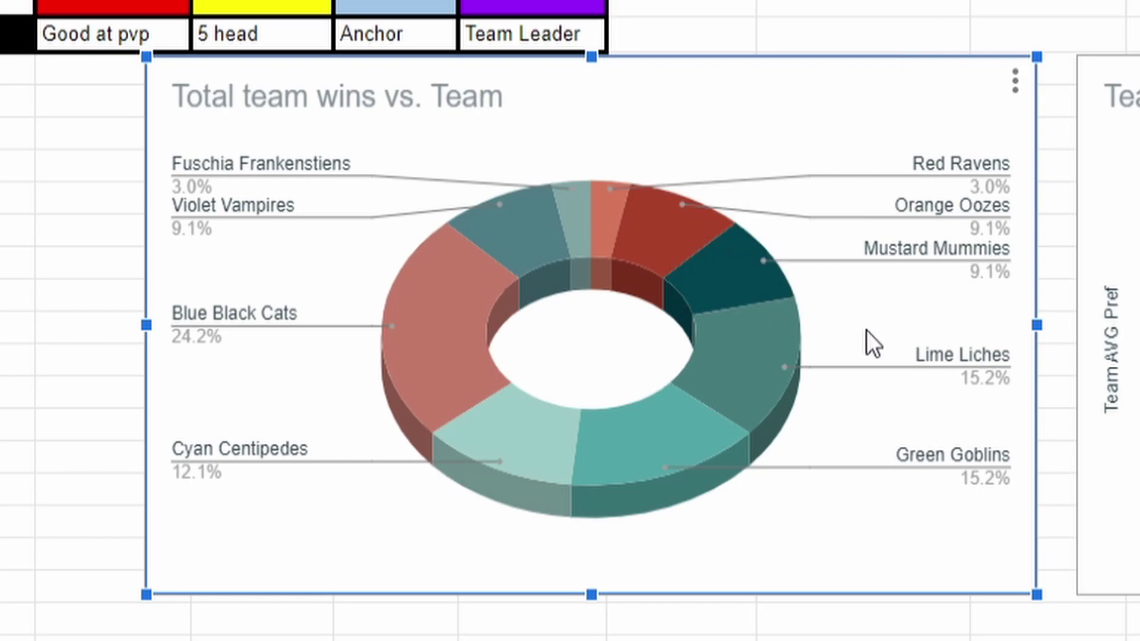
mouse_move(436, 326)
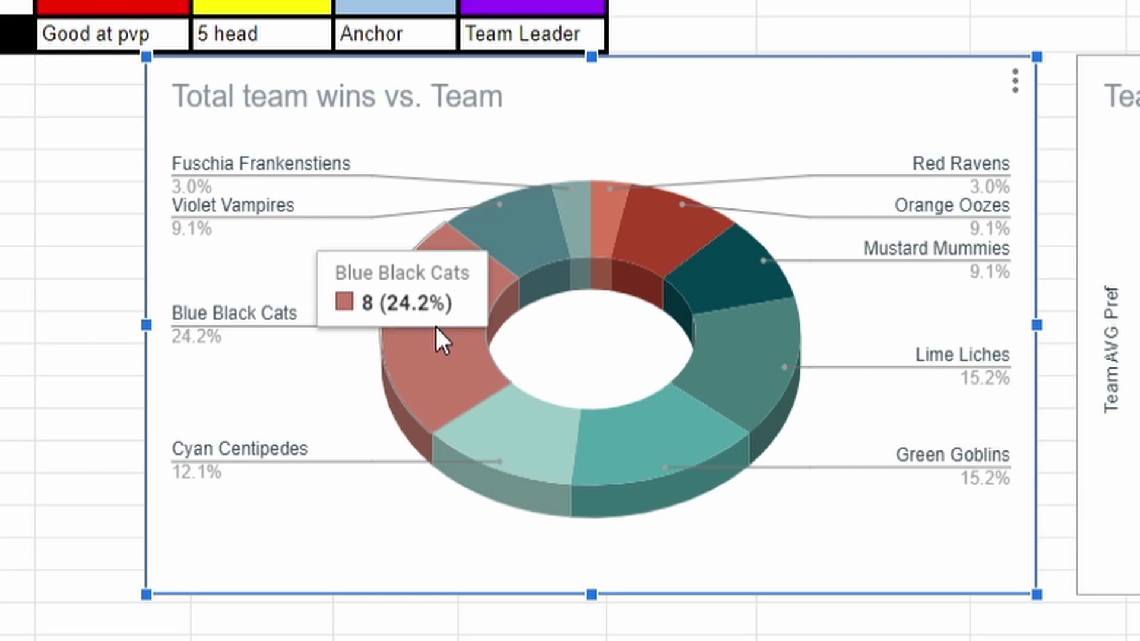
mouse_move(487, 227)
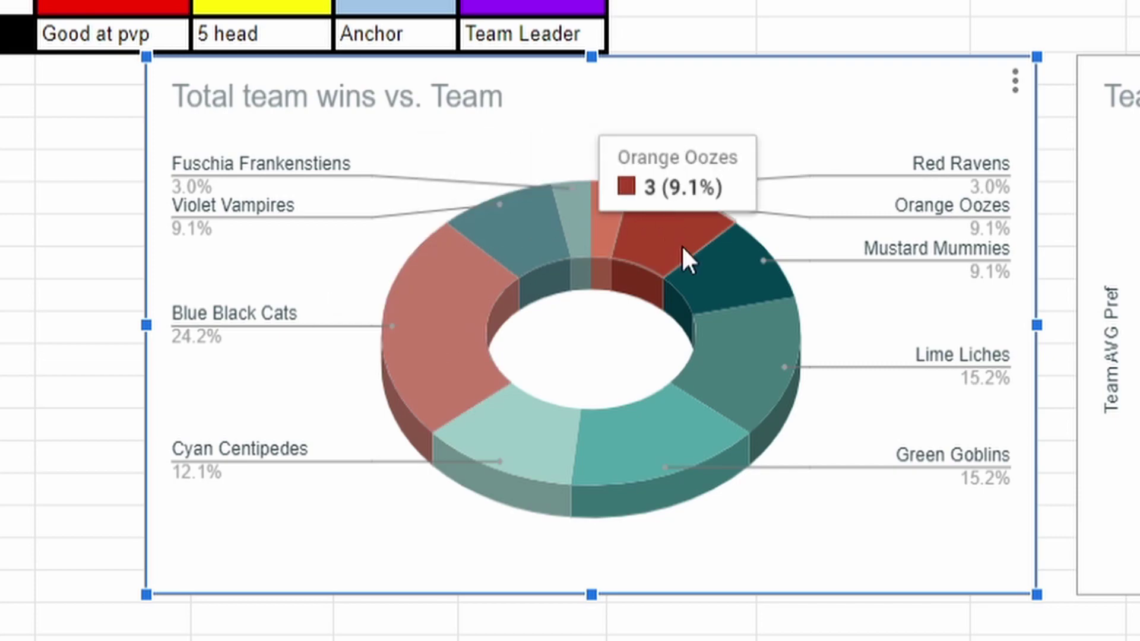
mouse_move(539, 432)
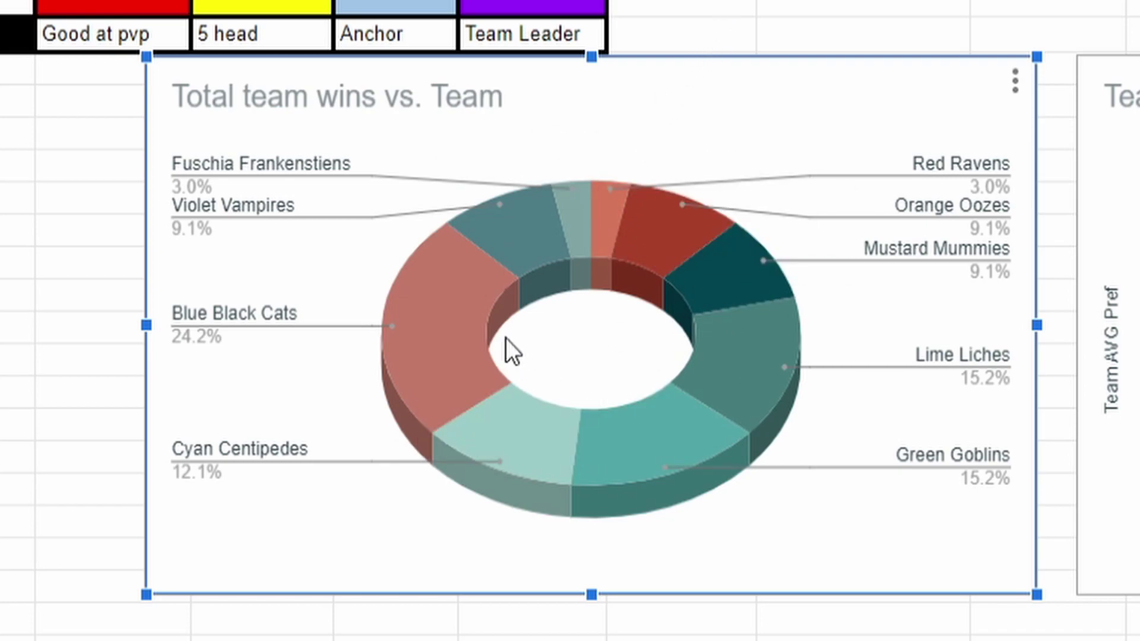
mouse_move(614, 190)
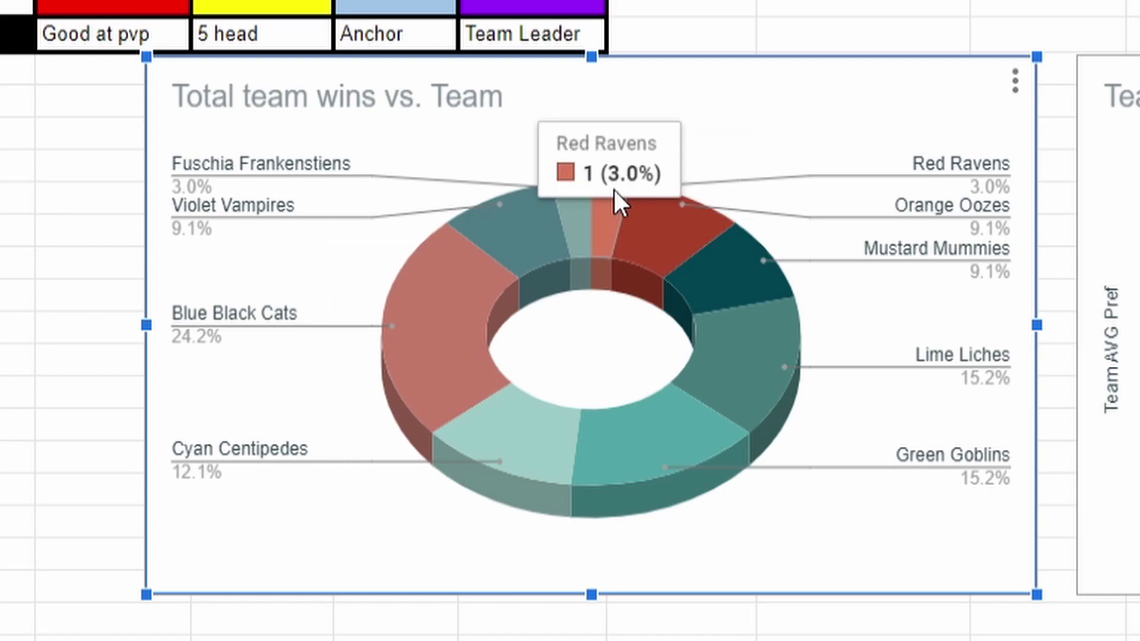
mouse_move(745, 313)
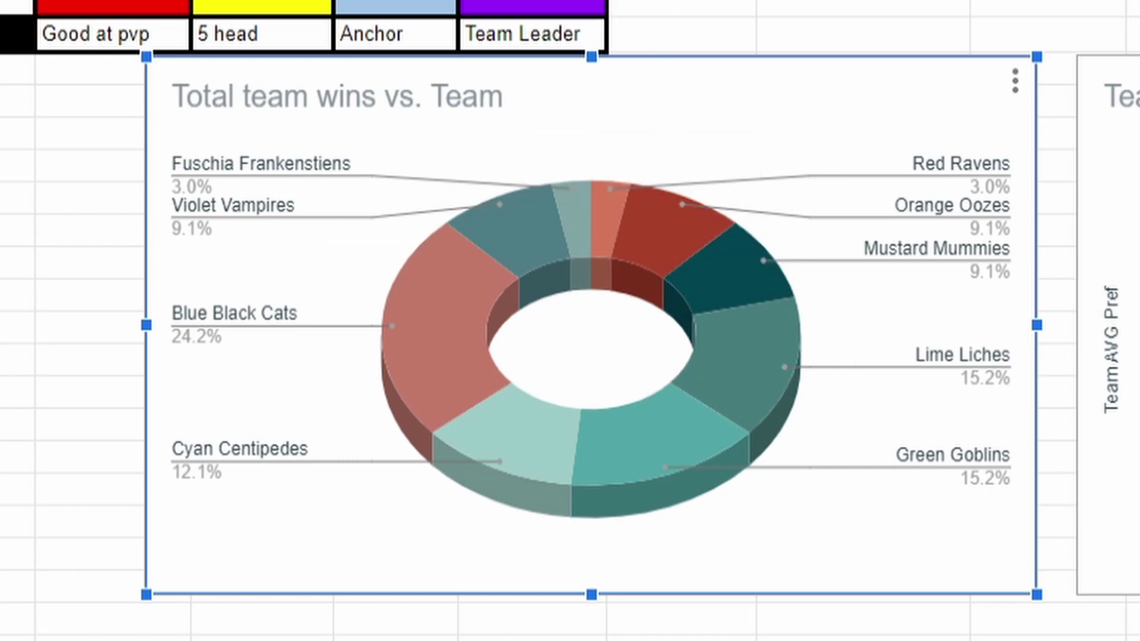
key(Escape)
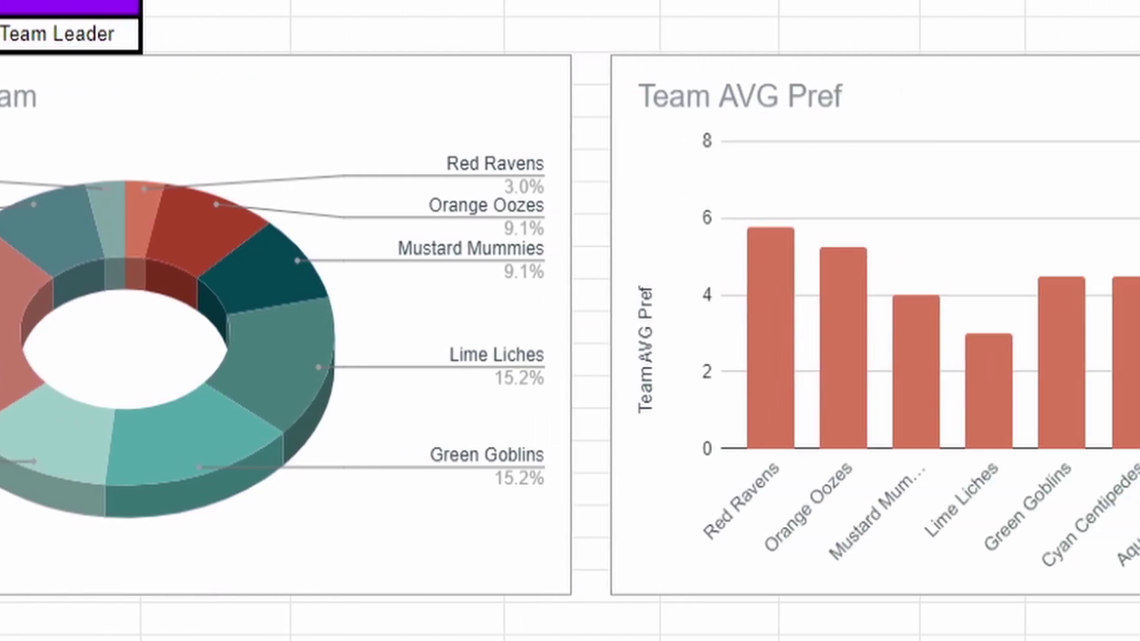
Step: Examine the Blue Black Cats bar in the Team AVG Pref chart and the team's row of player preference numbers
click(443, 102)
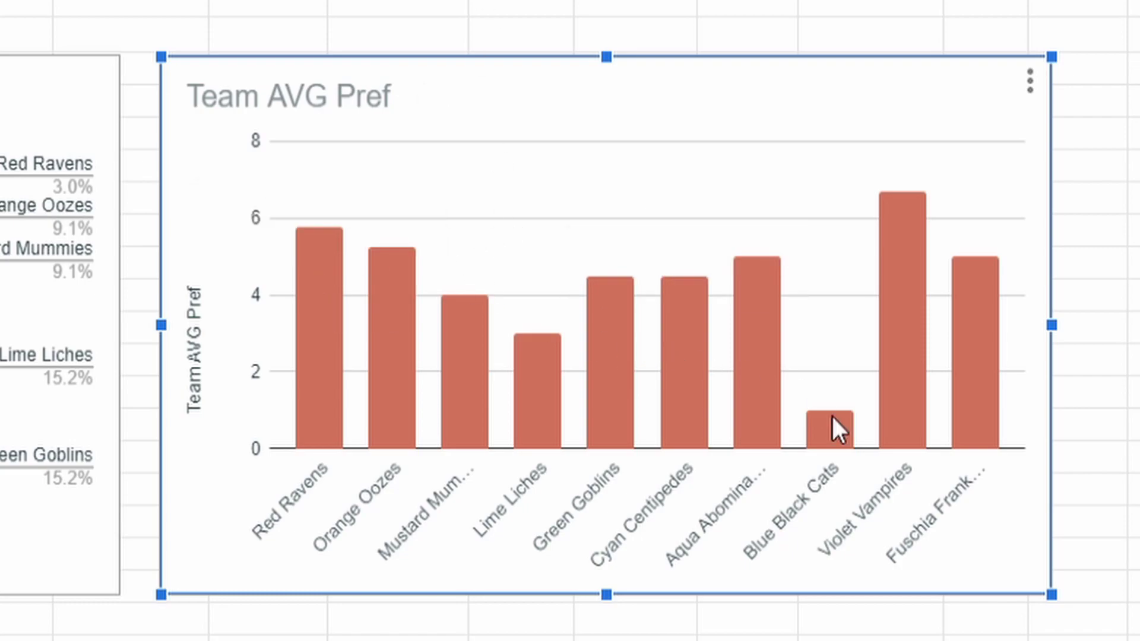
mouse_move(841, 436)
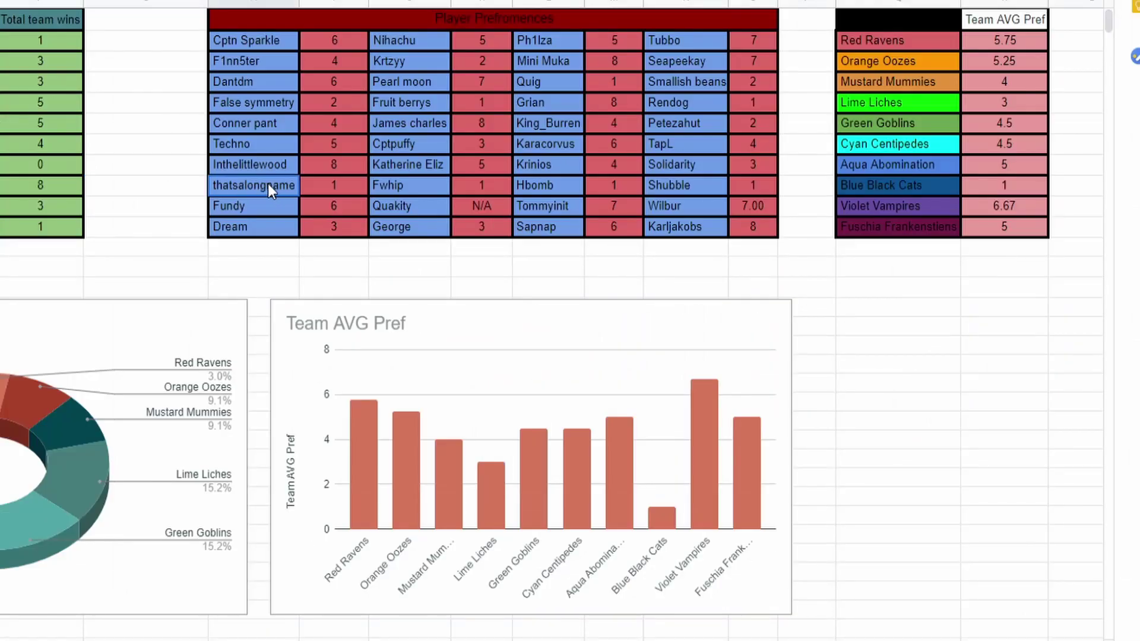
drag(268, 184, 748, 188)
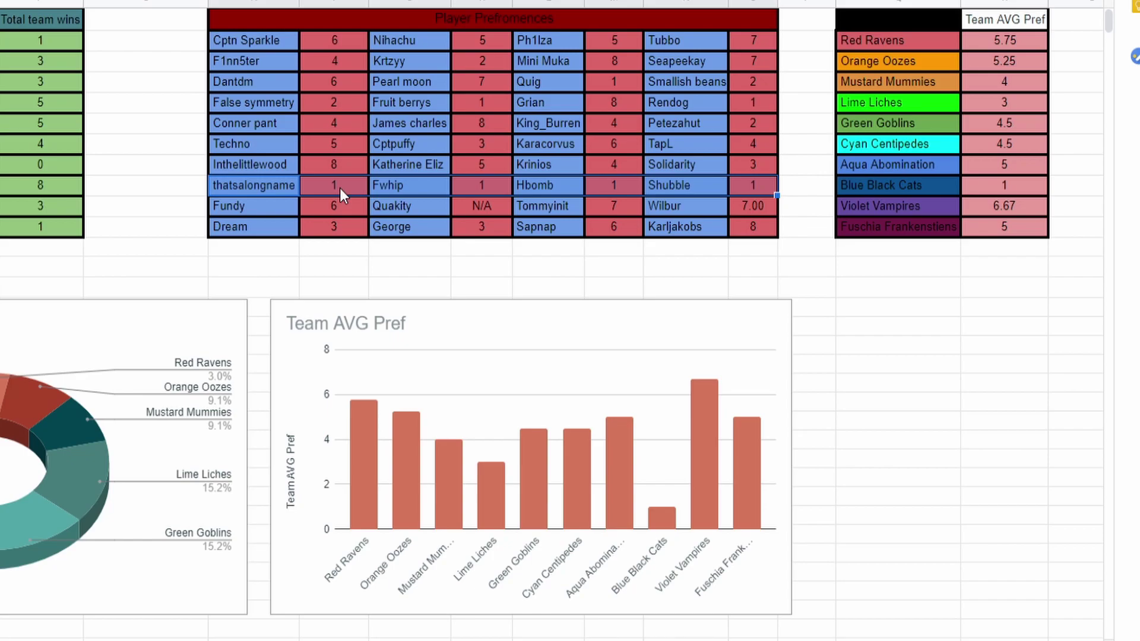
click(411, 255)
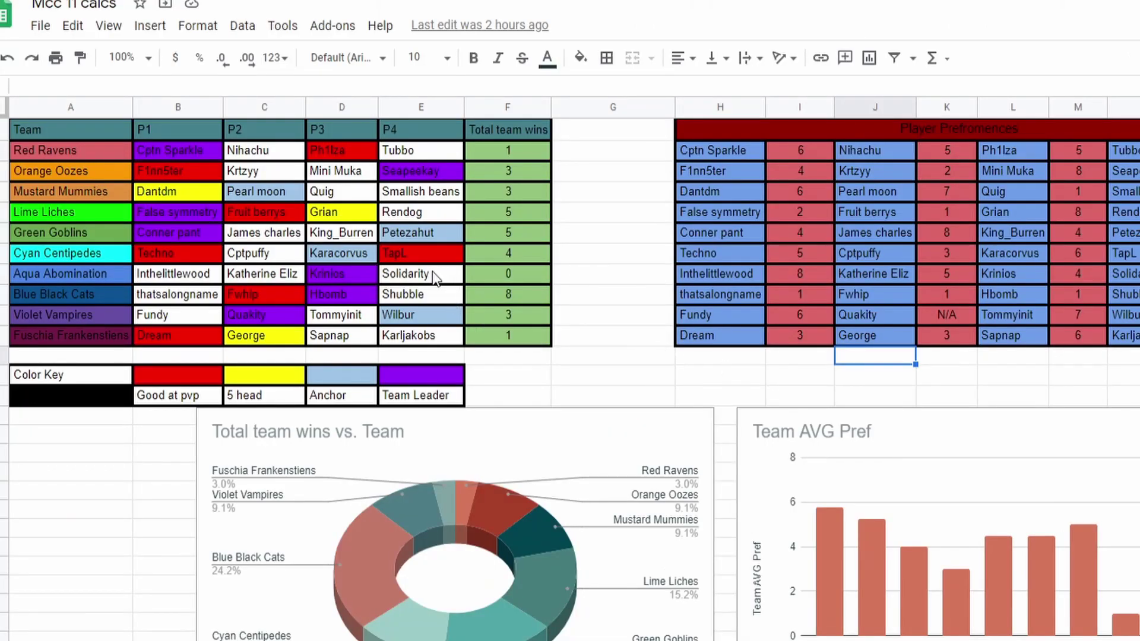
Step: Inspect the Blue Black Cats' P3 and P4 players and highlight the Total team wins values from that row up to Orange Oozes
click(339, 296)
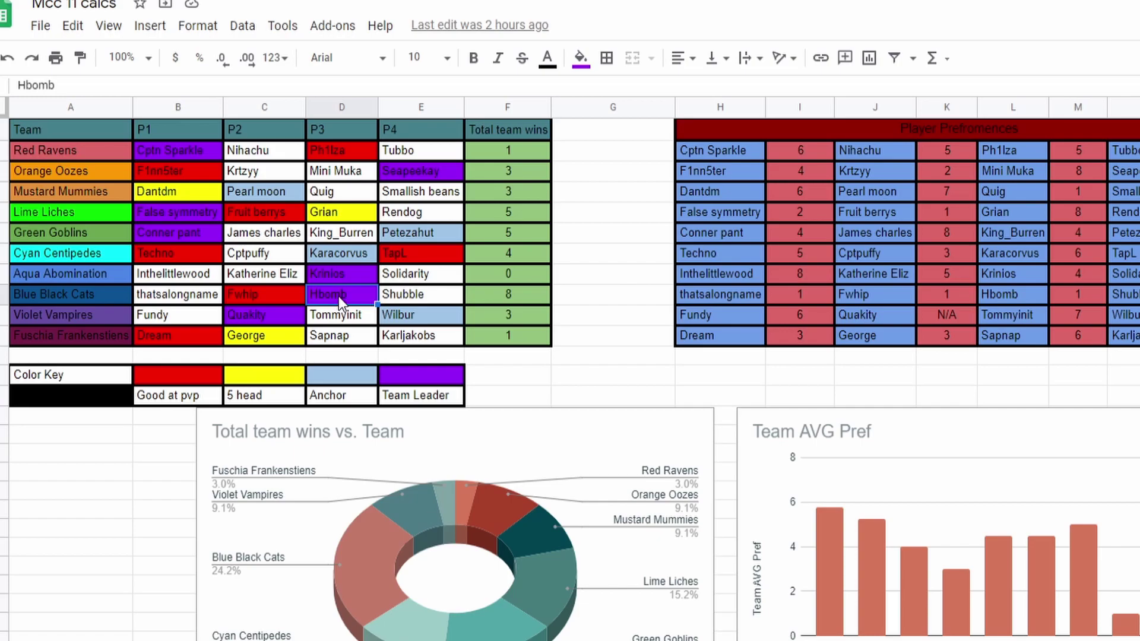
click(426, 295)
click(643, 303)
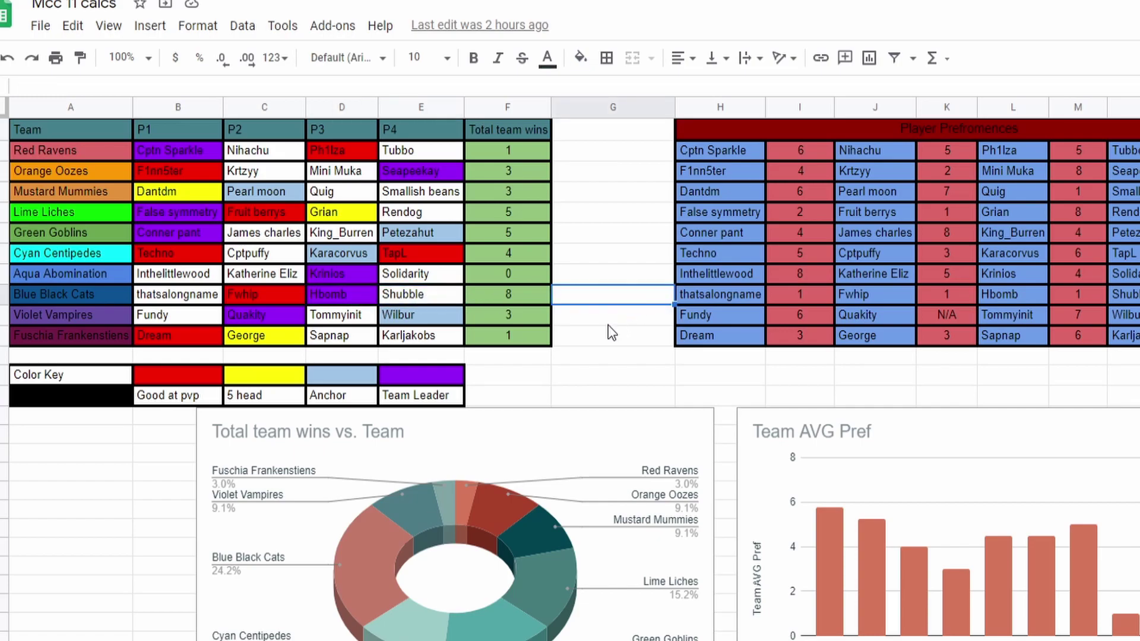
click(616, 363)
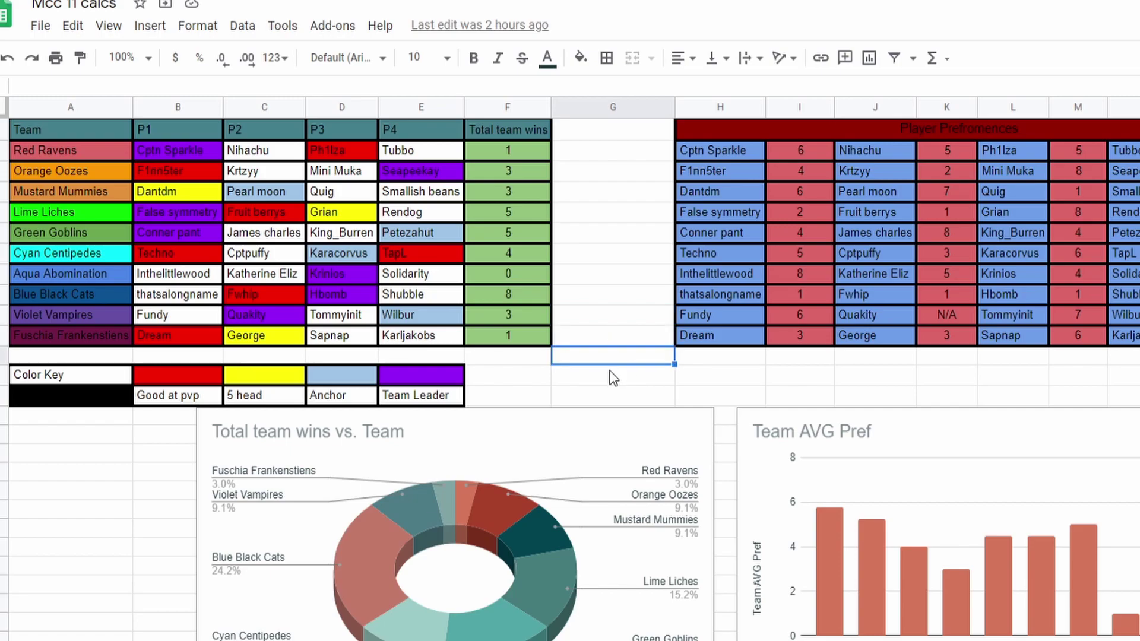
click(617, 375)
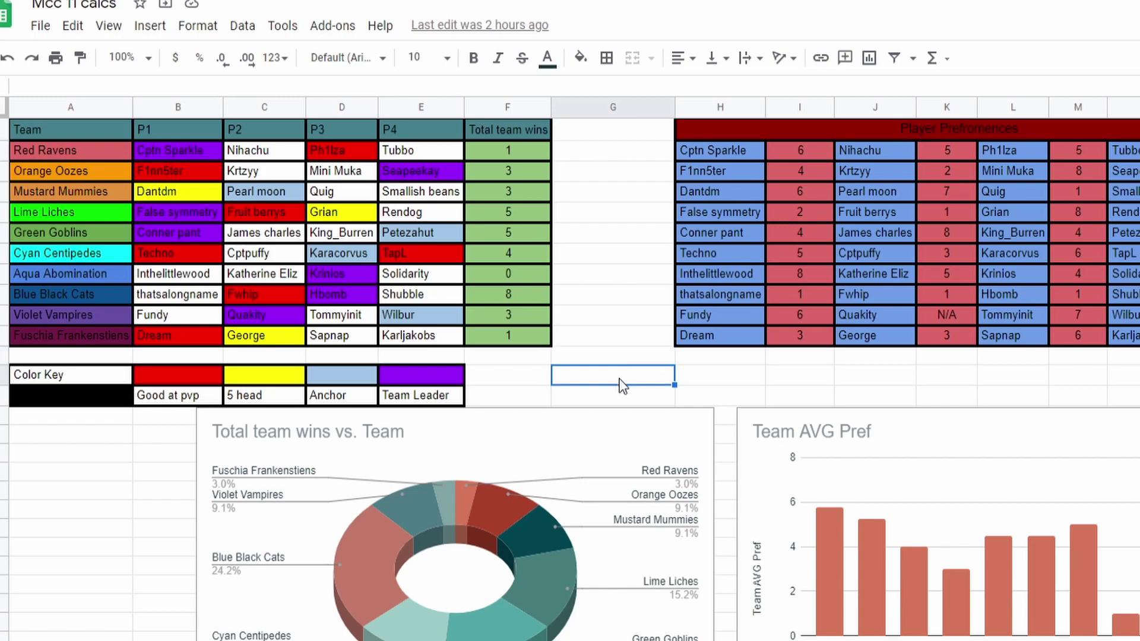
drag(504, 297, 525, 175)
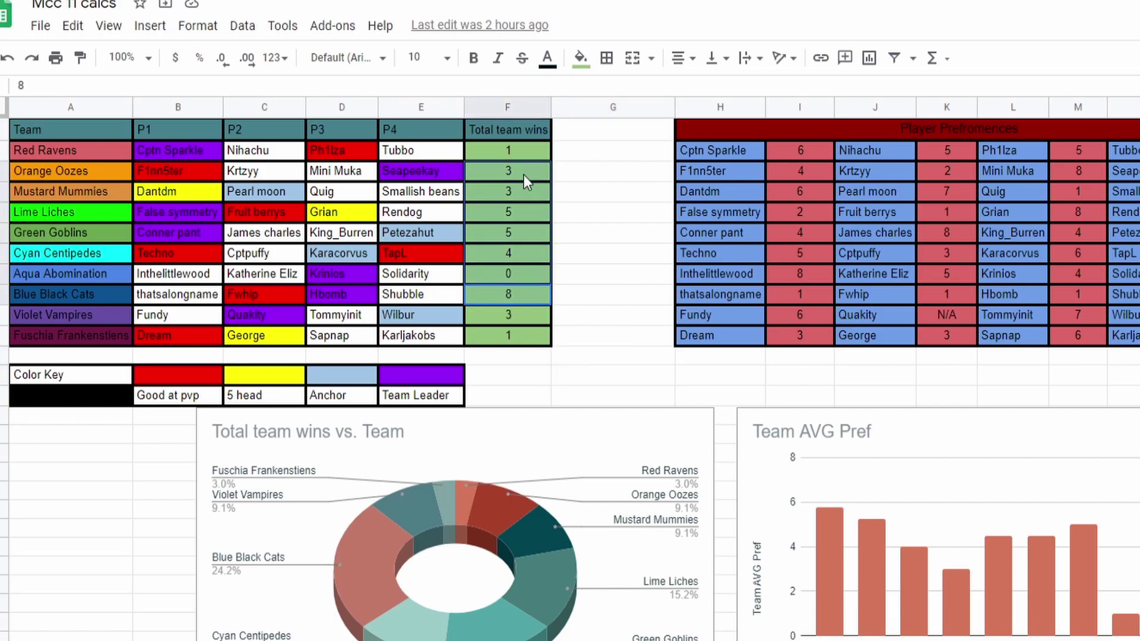
click(589, 178)
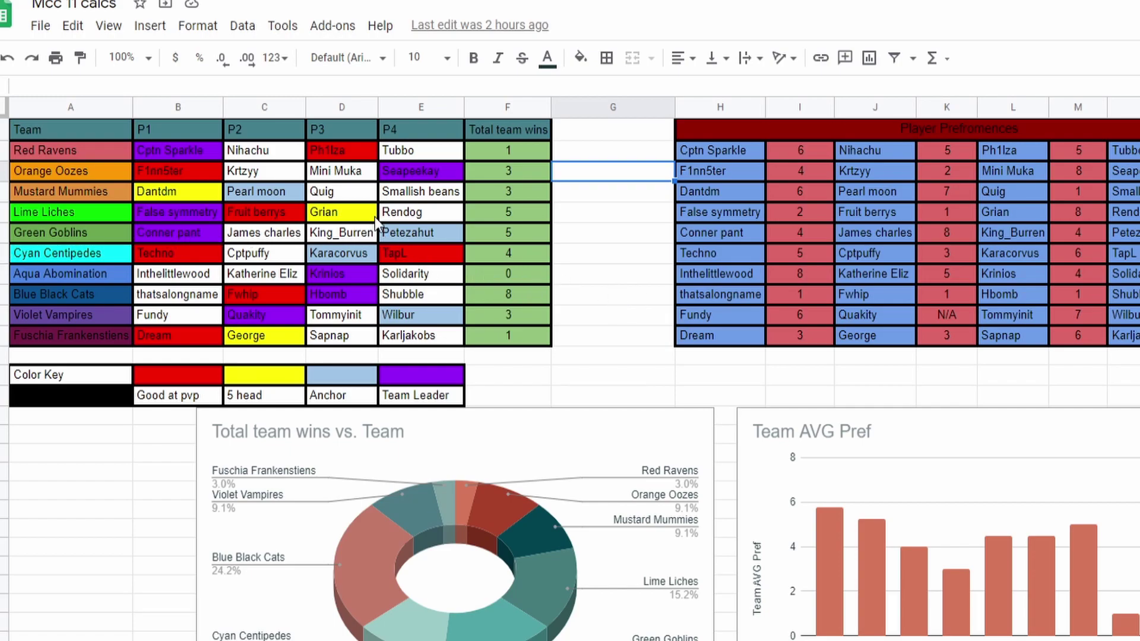
Step: Review the Green Goblins row by highlighting its players, checking individual players and examining the team's total wins
drag(47, 240, 439, 234)
click(334, 232)
click(247, 237)
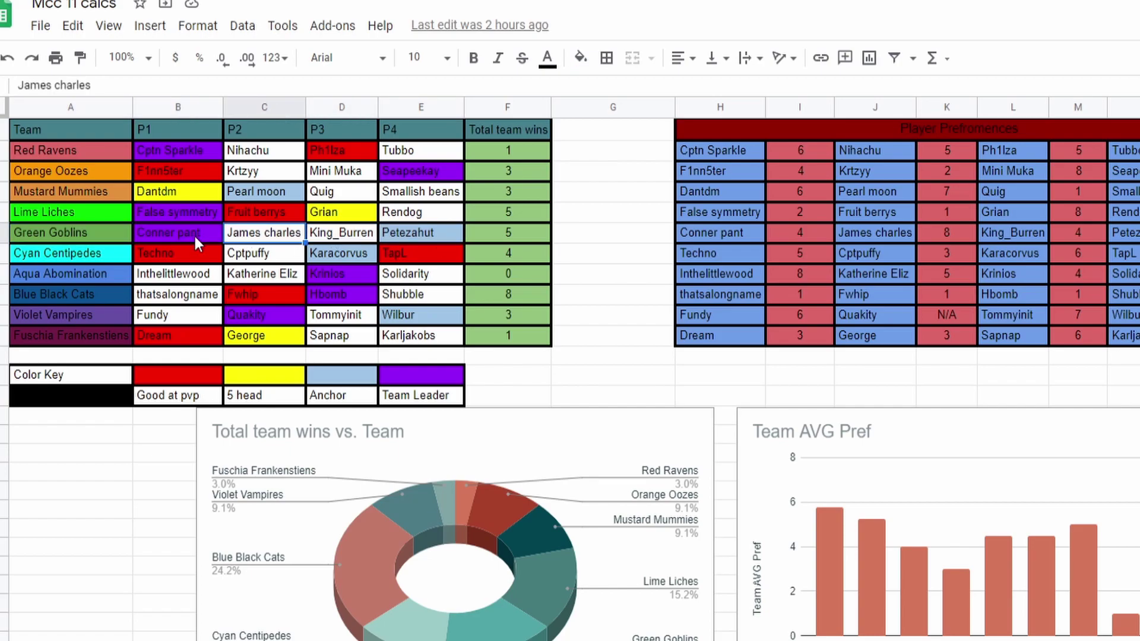
click(196, 236)
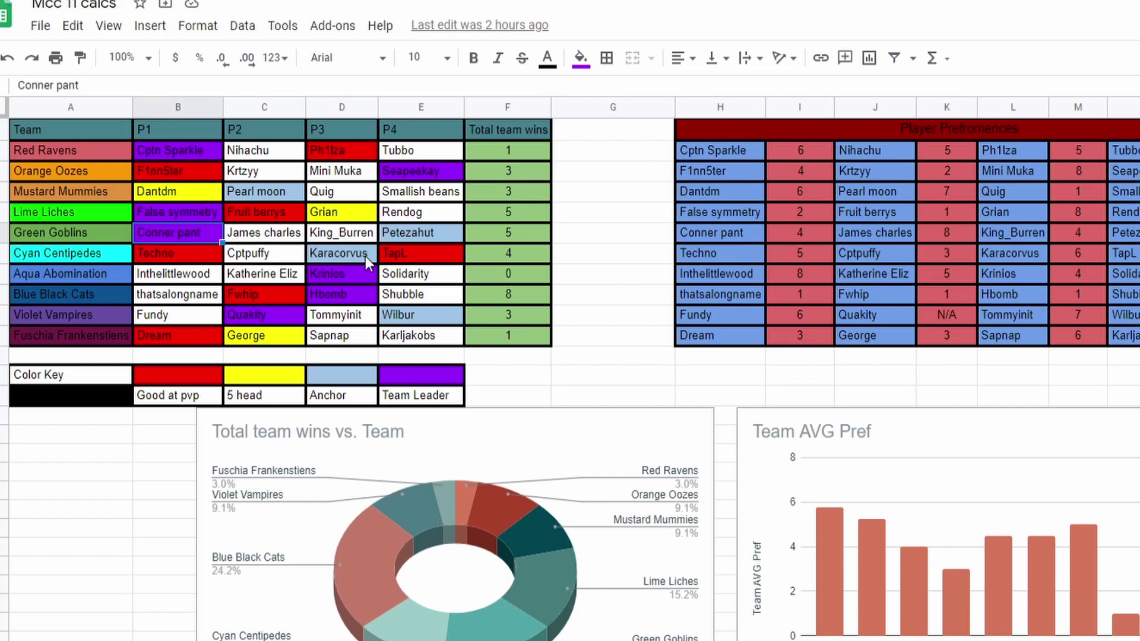
drag(55, 229, 425, 228)
click(315, 250)
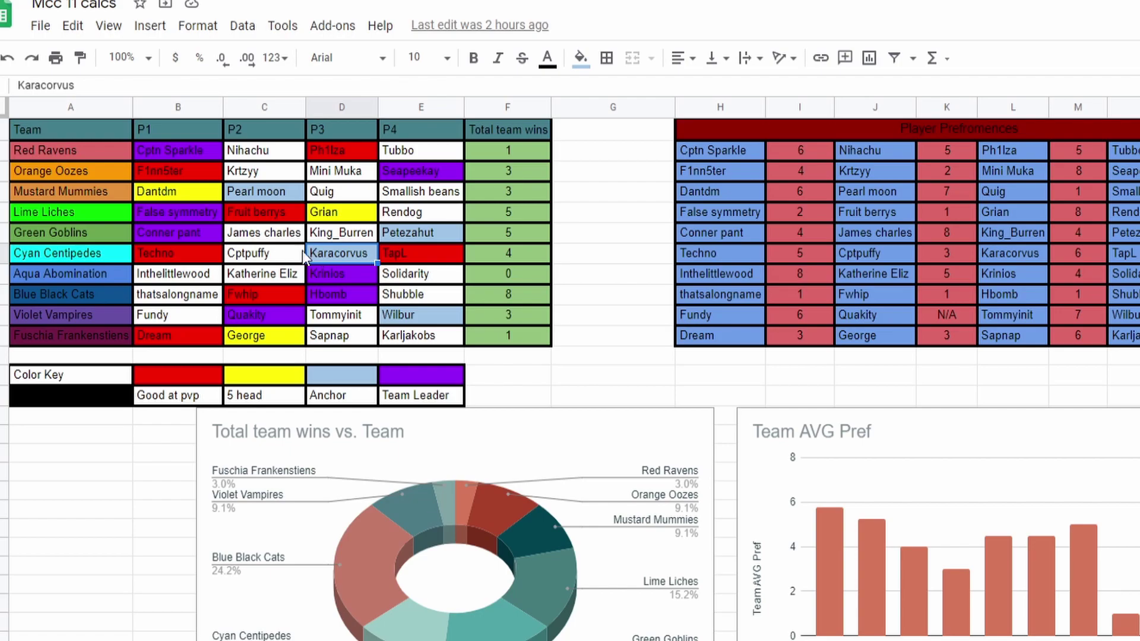
click(519, 229)
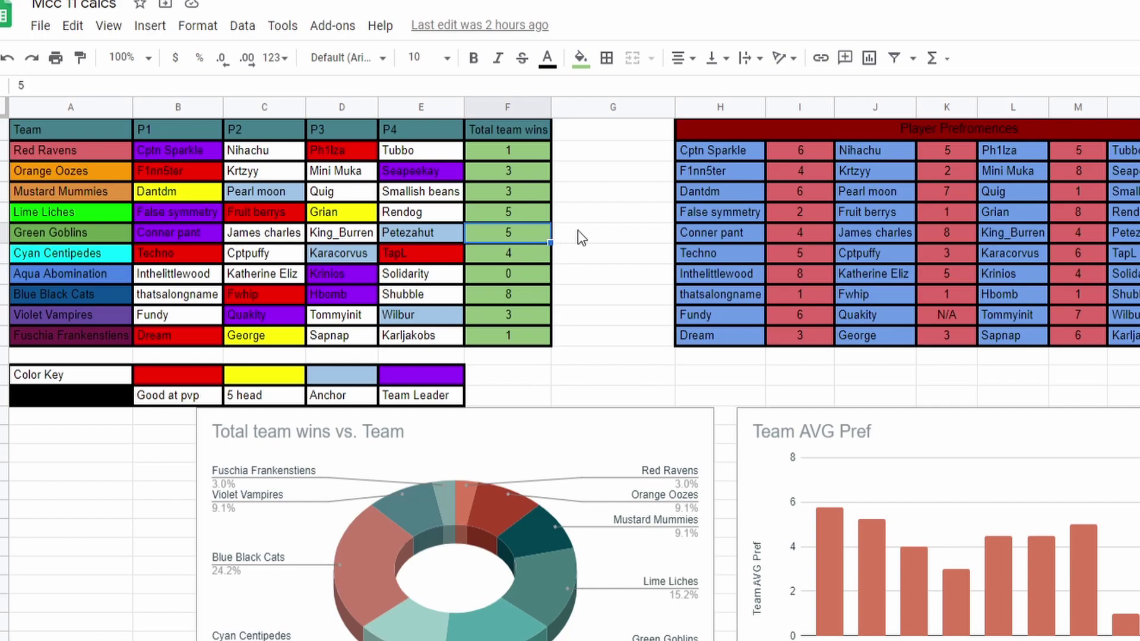
Step: Review the Cyan Centipedes row, highlighting its total wins and its P1 to P4 players
mouse_move(529, 254)
mouse_down()
mouse_move(89, 256)
mouse_move(193, 260)
mouse_up()
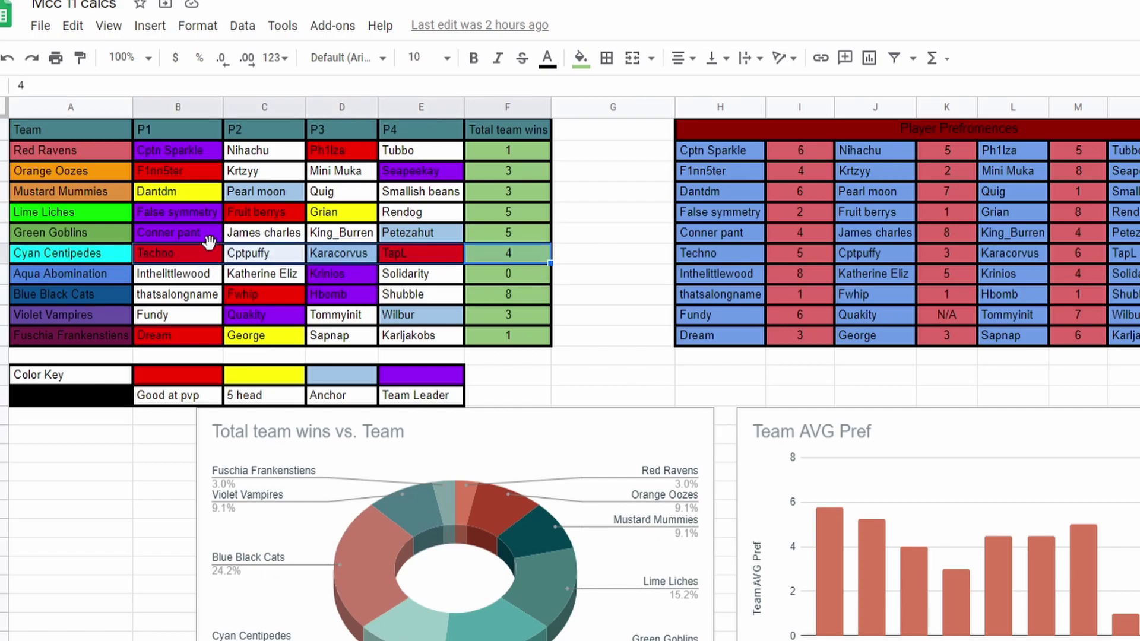
click(192, 260)
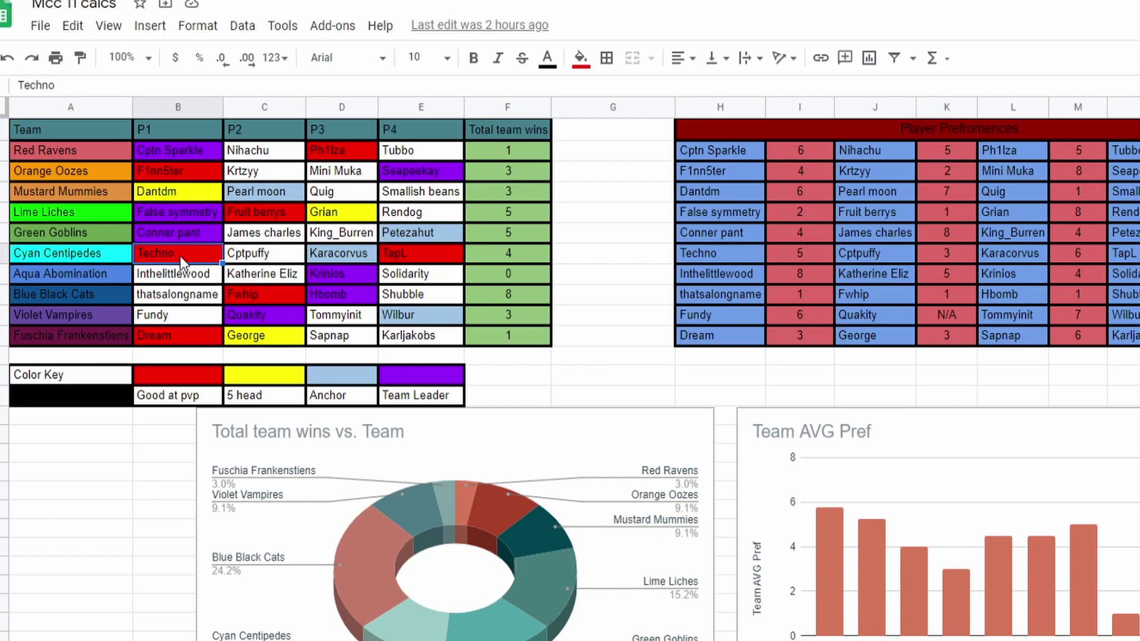
drag(183, 260, 446, 263)
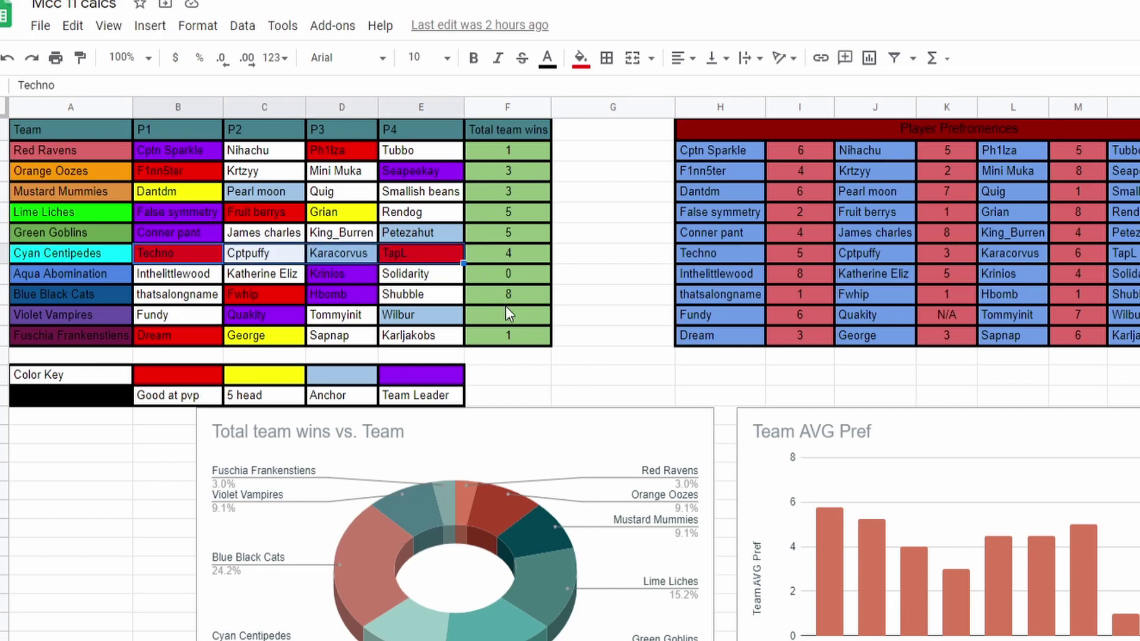
click(89, 254)
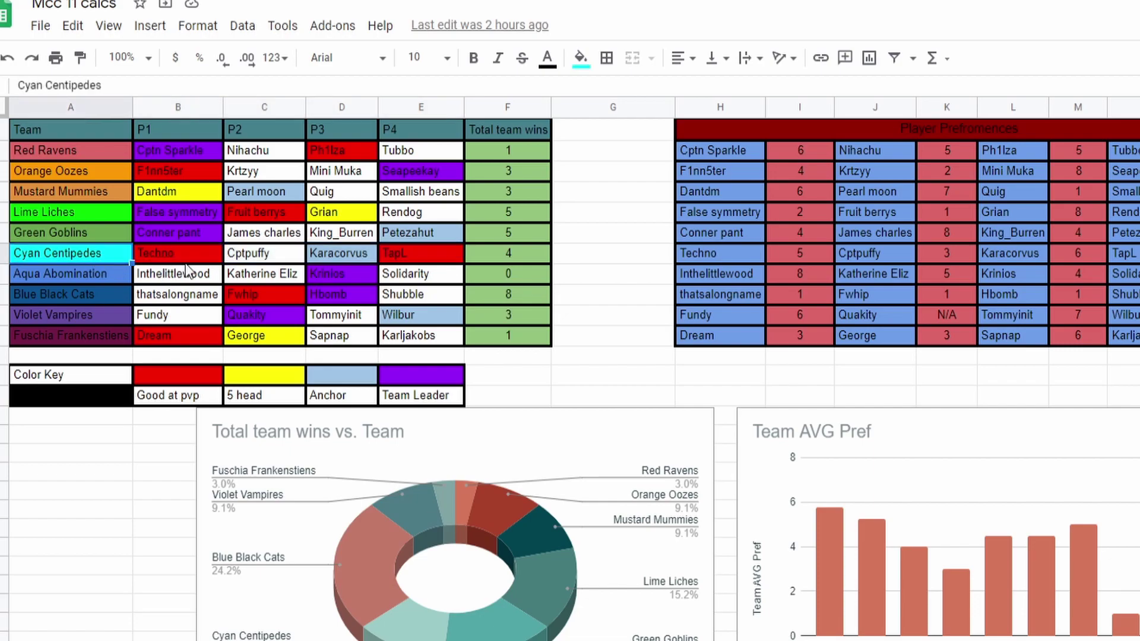
drag(172, 258, 452, 258)
click(420, 278)
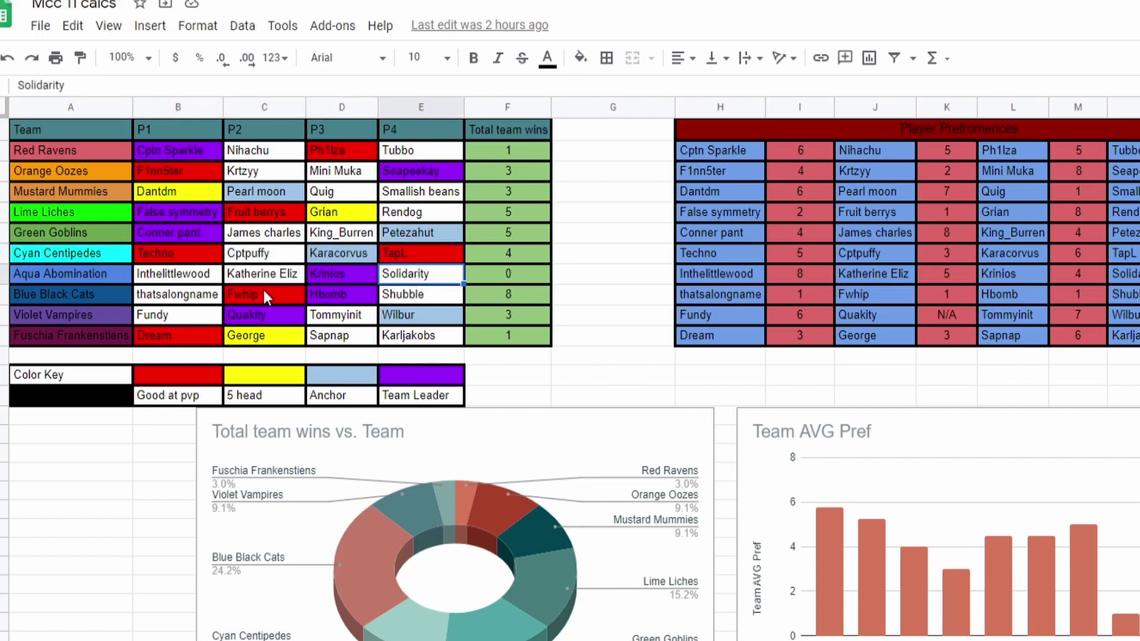
Step: Highlight the full Blue Black Cats row and examine the team's total wins
drag(62, 297, 552, 304)
click(568, 303)
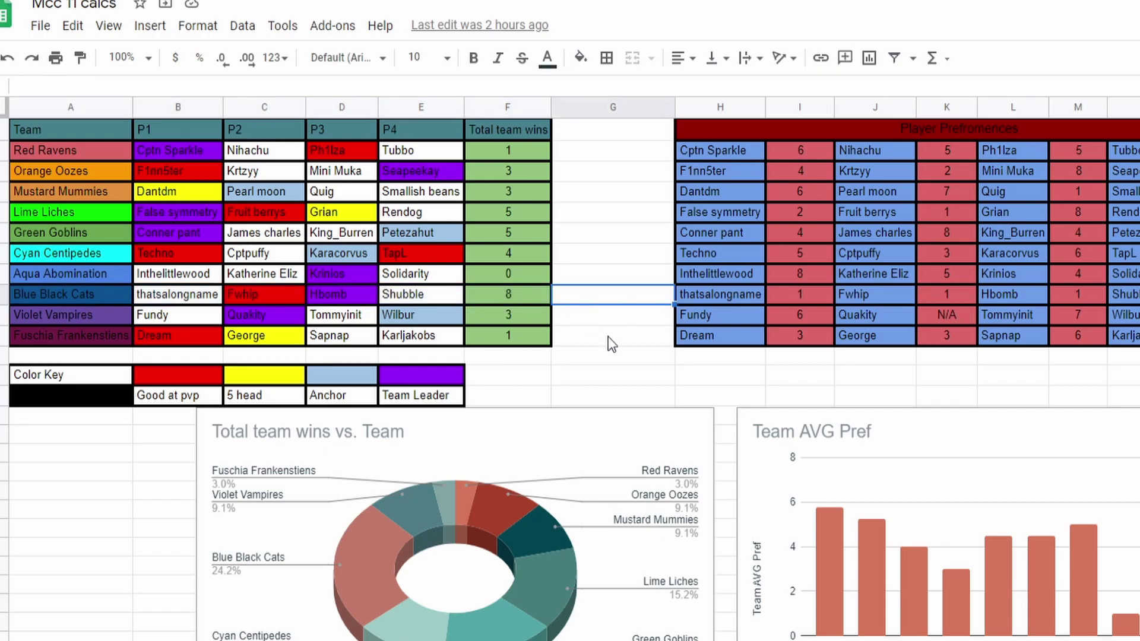
click(583, 357)
click(586, 375)
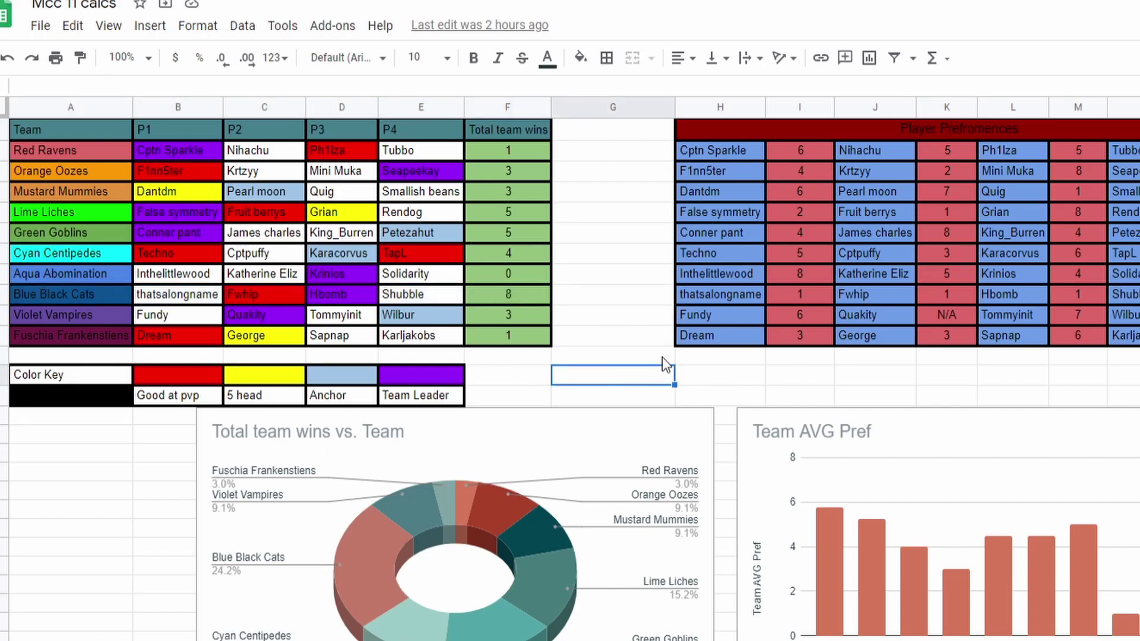
click(520, 293)
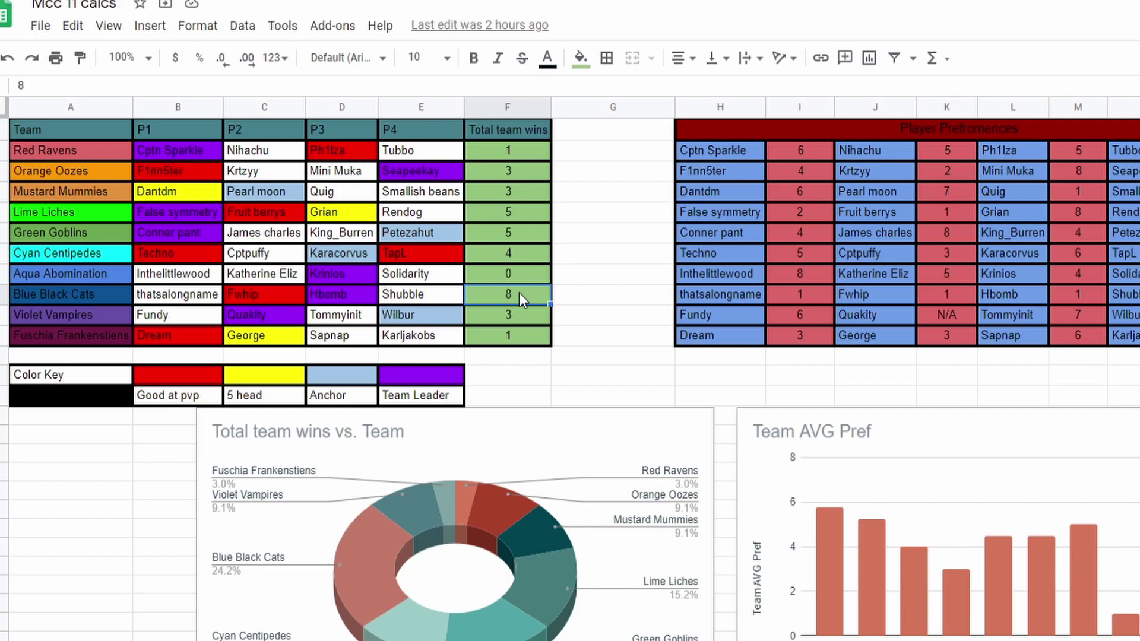